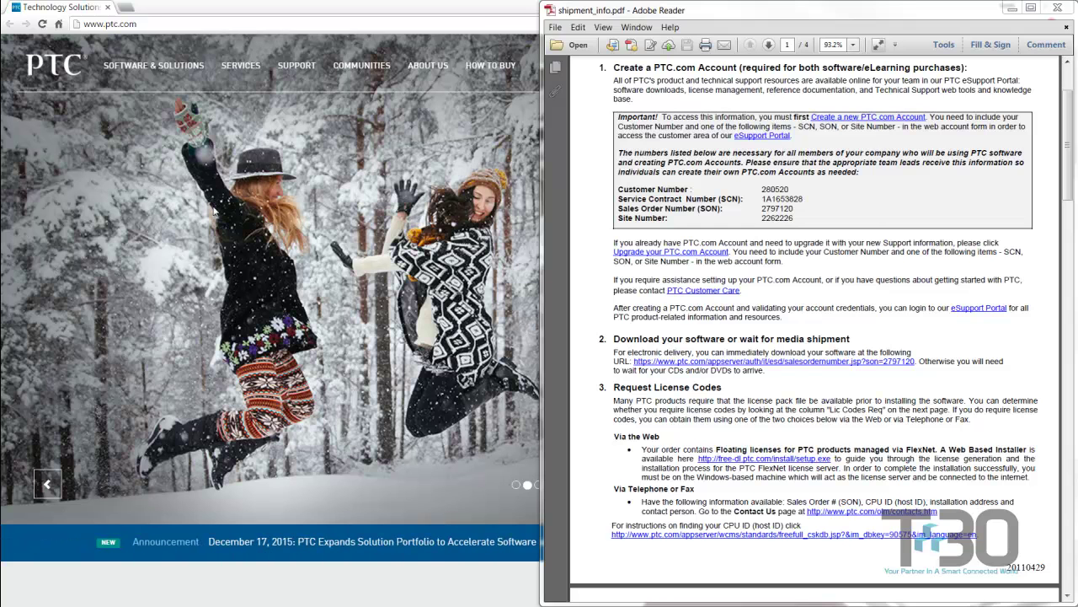
- Bring the PTC.com site forward and open the My Account > Customer Support Login accounts page
{"action": "scroll", "coordinate": [715, 168], "scroll_direction": "up", "scroll_amount": 2}
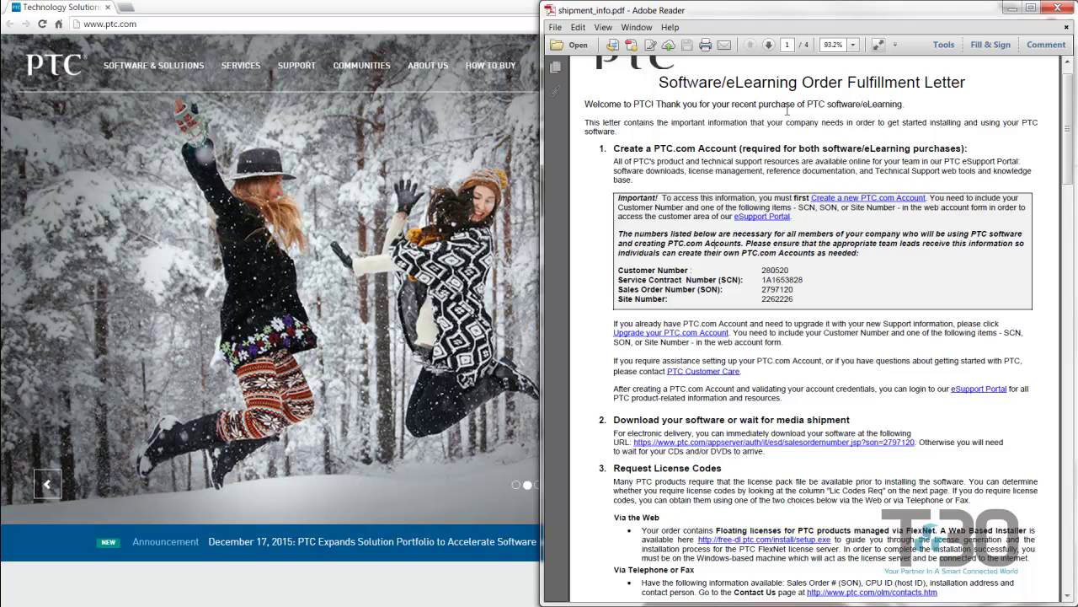
{"action": "scroll", "coordinate": [786, 109], "scroll_direction": "up", "scroll_amount": 1}
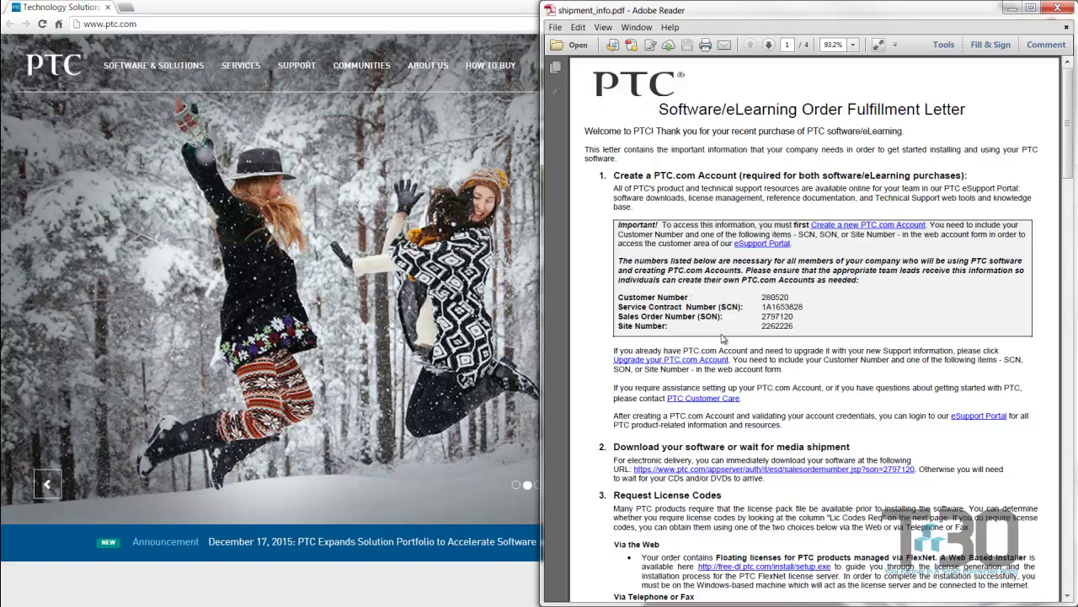
{"action": "left_click", "coordinate": [392, 187]}
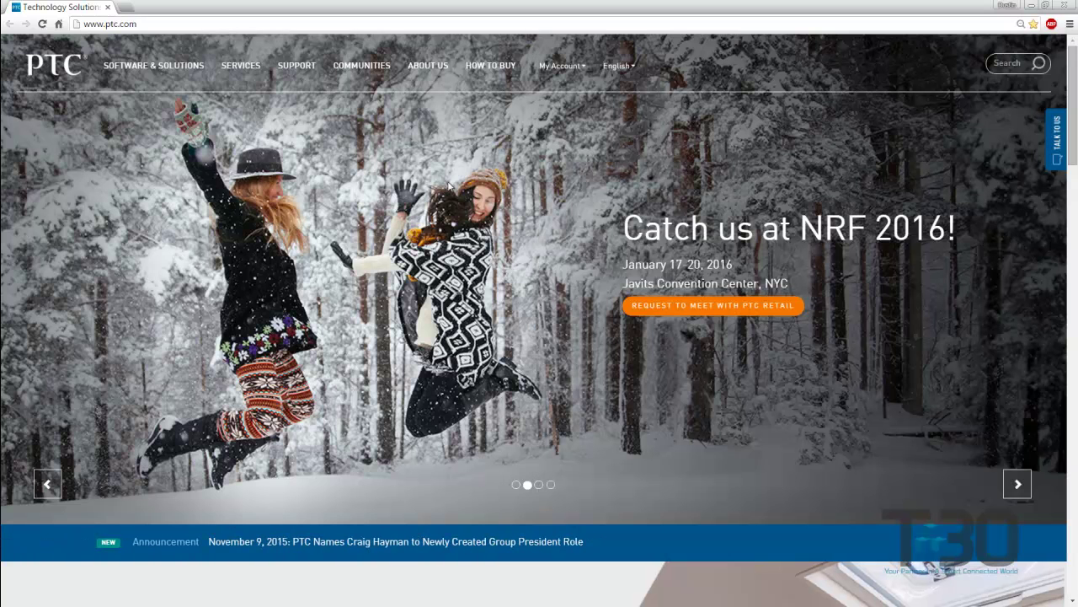
{"action": "mouse_move", "coordinate": [579, 75]}
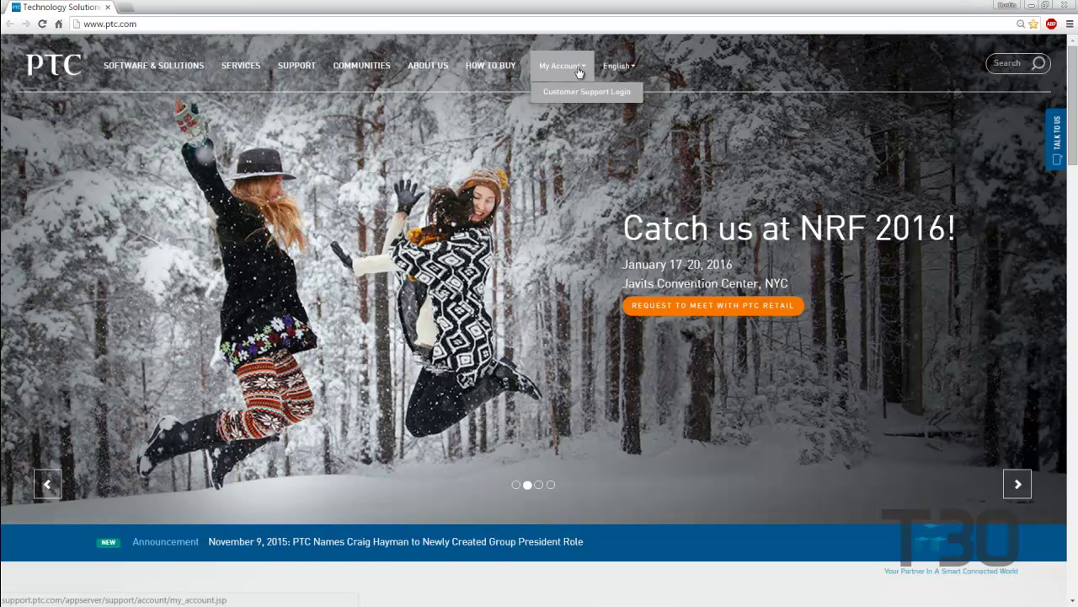
{"action": "left_click", "coordinate": [566, 98]}
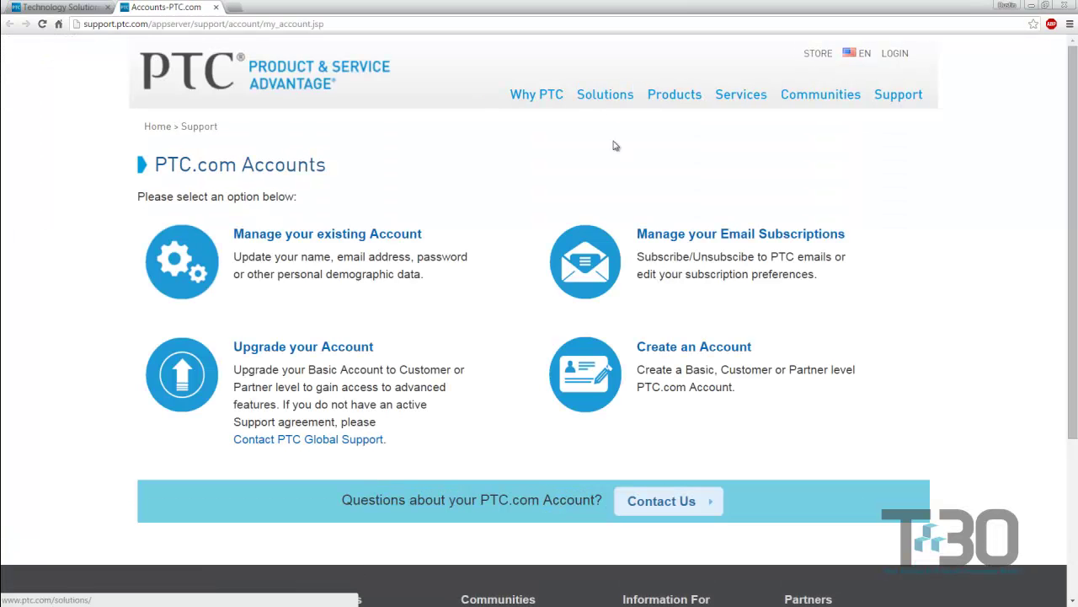
- Start a new account and scroll through the blank New Customer registration form
{"action": "left_click", "coordinate": [667, 352]}
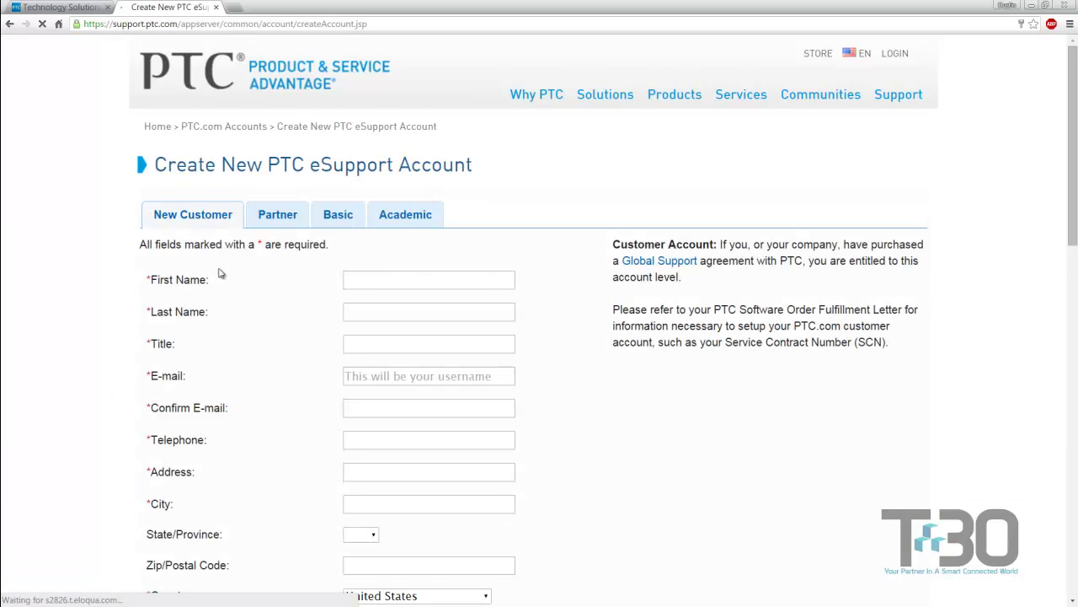
{"action": "scroll", "coordinate": [214, 272], "scroll_direction": "down", "scroll_amount": 1}
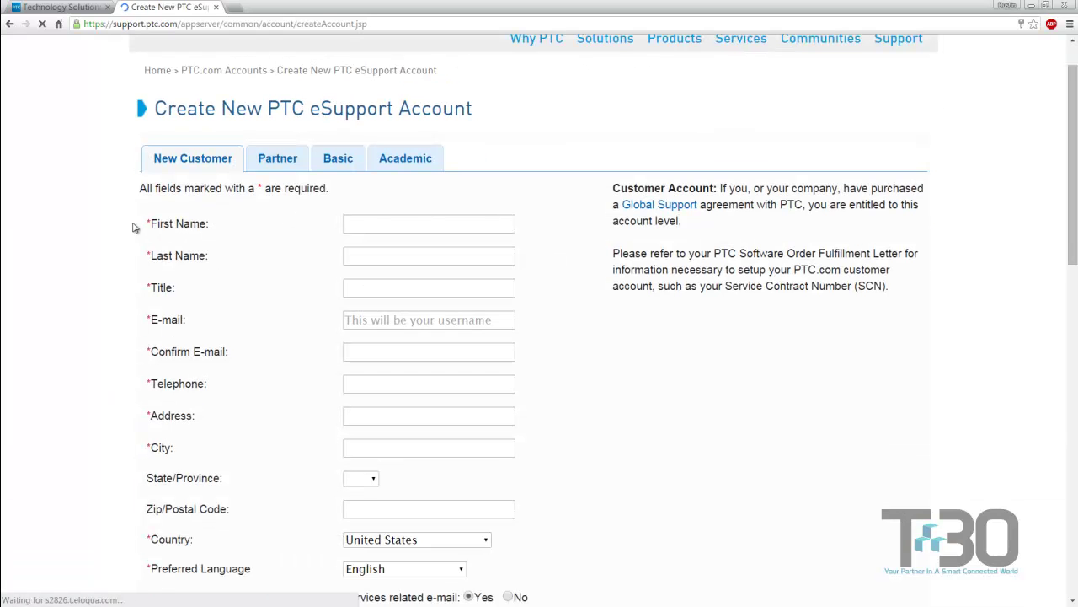
{"action": "scroll", "coordinate": [133, 227], "scroll_direction": "down", "scroll_amount": 1}
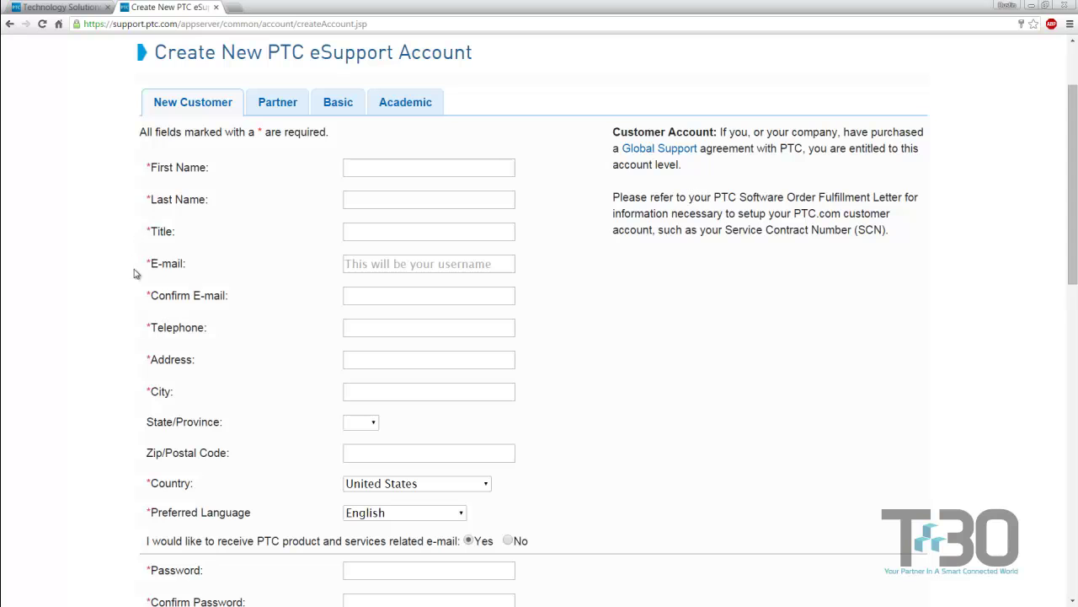
{"action": "scroll", "coordinate": [140, 291], "scroll_direction": "down", "scroll_amount": 1}
{"action": "scroll", "coordinate": [142, 313], "scroll_direction": "down", "scroll_amount": 1}
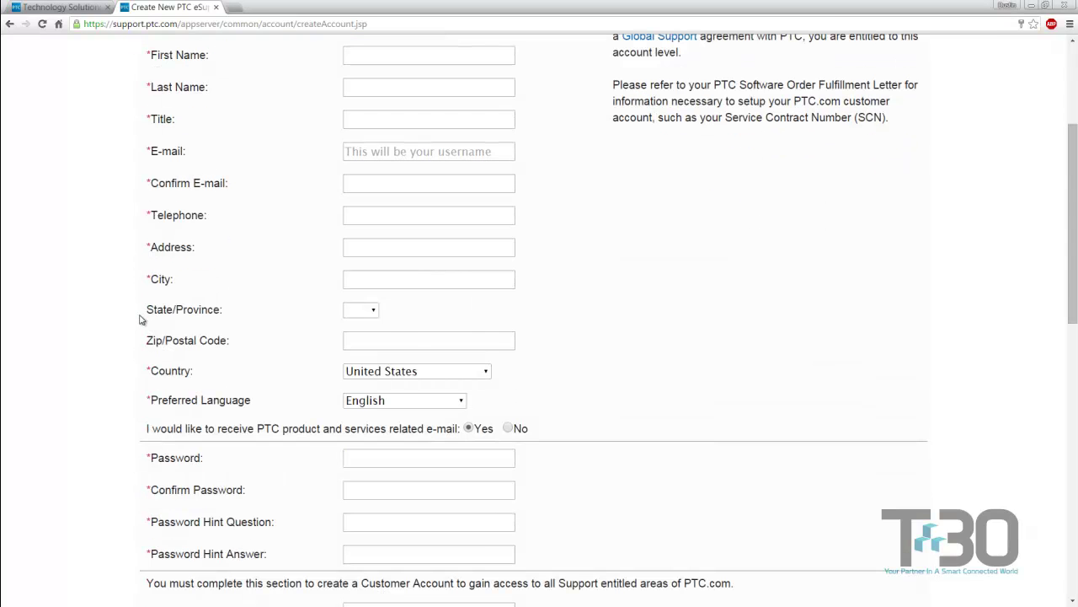
{"action": "scroll", "coordinate": [127, 337], "scroll_direction": "down", "scroll_amount": 4}
{"action": "scroll", "coordinate": [135, 344], "scroll_direction": "down", "scroll_amount": 1}
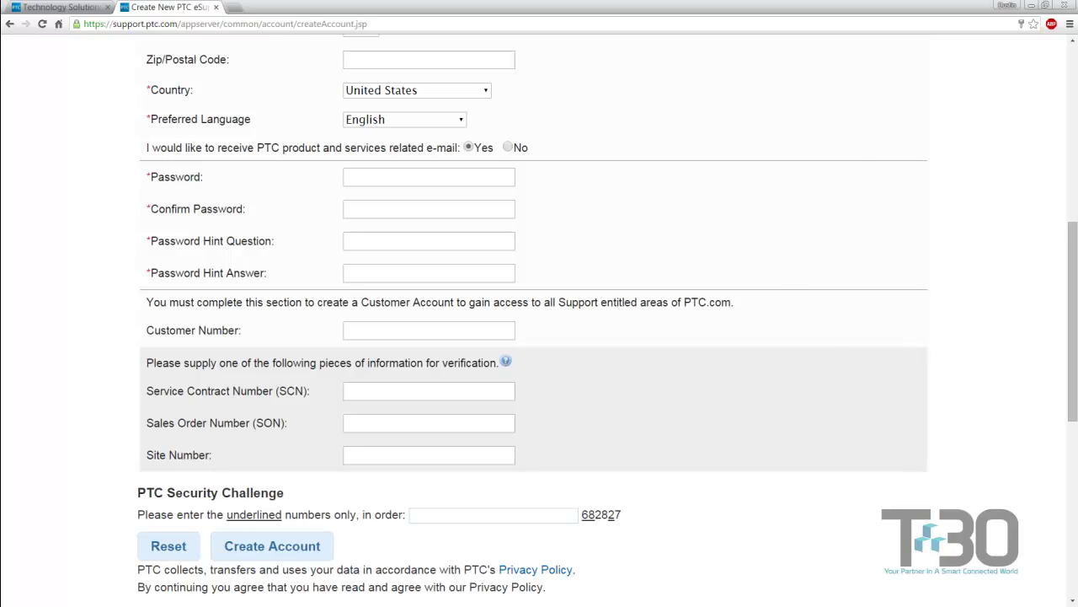
- Select the Service Contract Number in the Adobe Reader order fulfillment letter
{"action": "key", "text": "alt+Tab"}
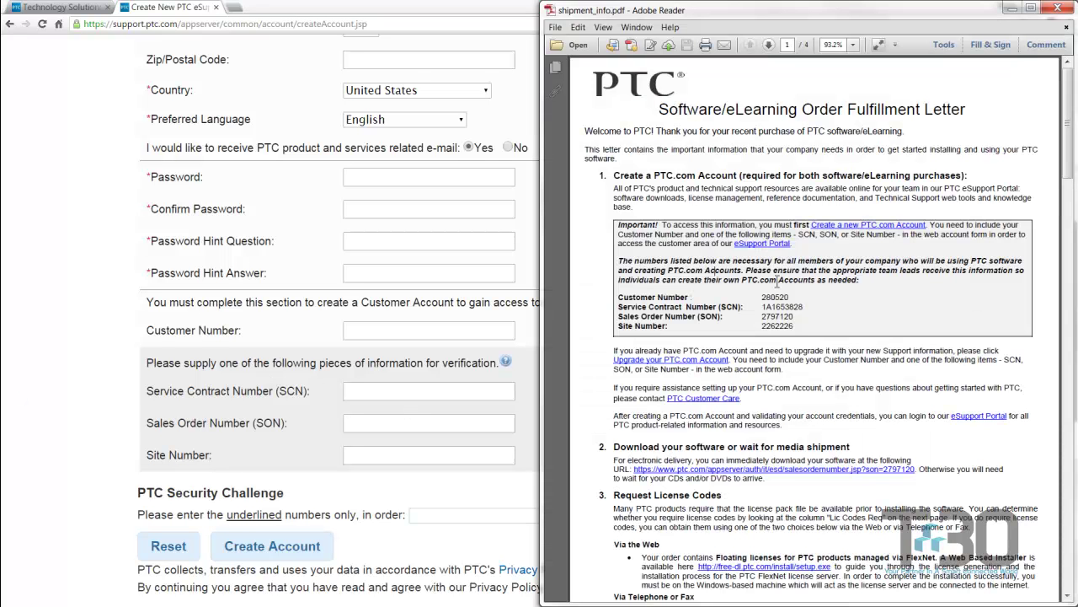
{"action": "double_click", "coordinate": [775, 307]}
{"action": "left_click", "coordinate": [122, 287]}
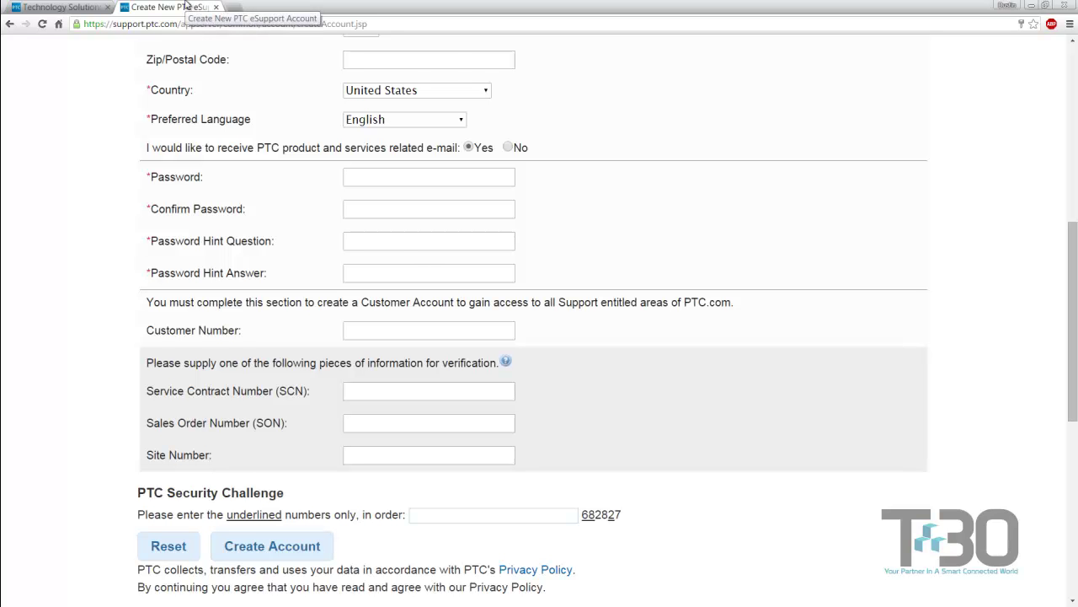
- Close the Create New PTC eSupport Account tab and bring the PTC home page back in front
{"action": "middle_click", "coordinate": [187, 7]}
{"action": "key", "text": "alt+Tab"}
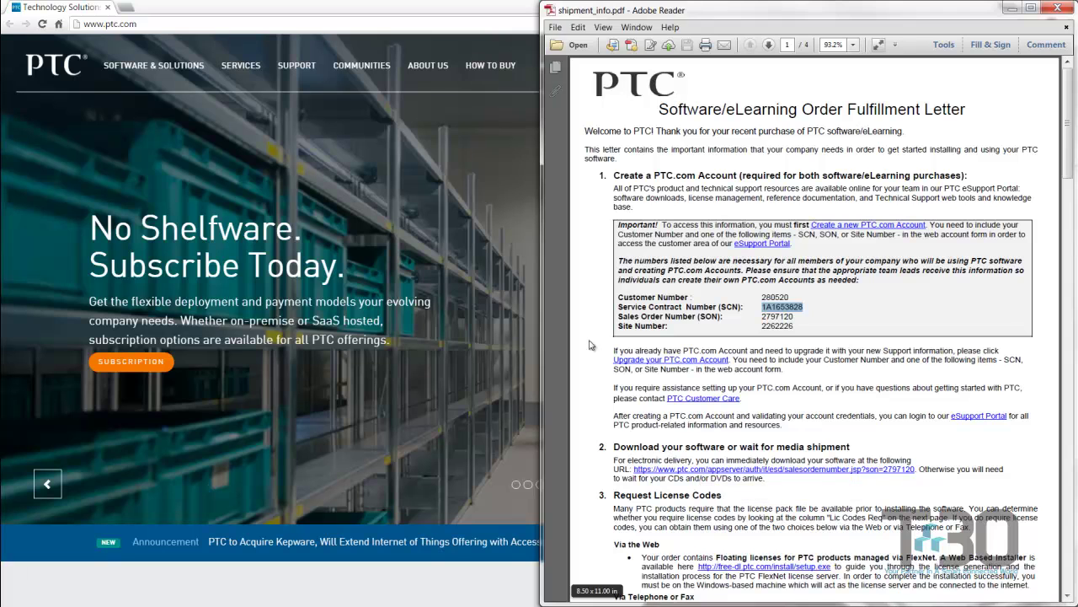
{"action": "left_click", "coordinate": [450, 176]}
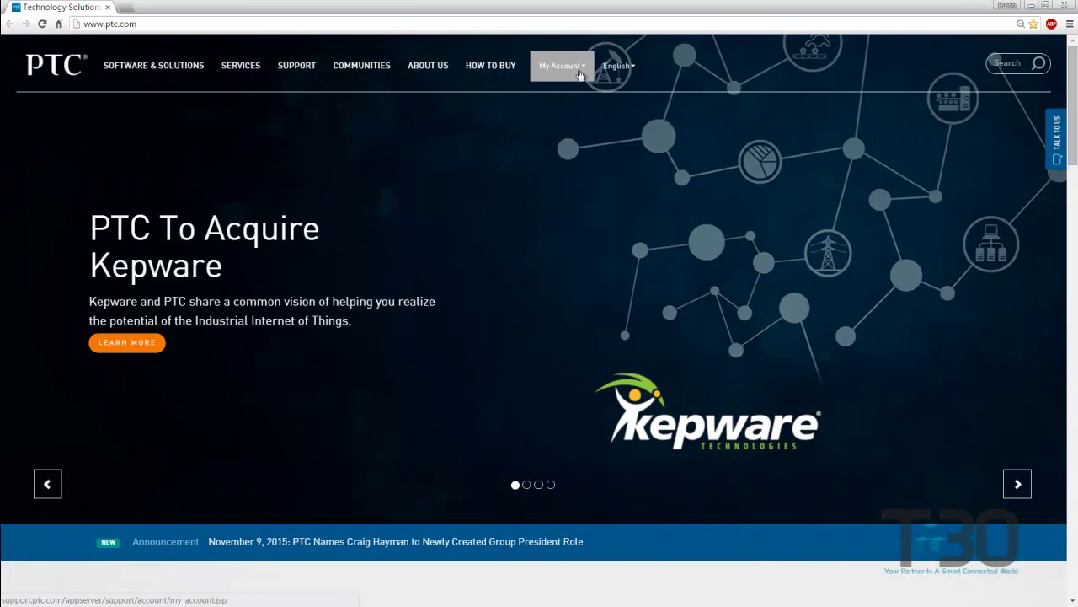
- Log in via Customer Support Login with the saved credentials and go to the Creo eSupport Support portal
{"action": "left_click", "coordinate": [580, 75]}
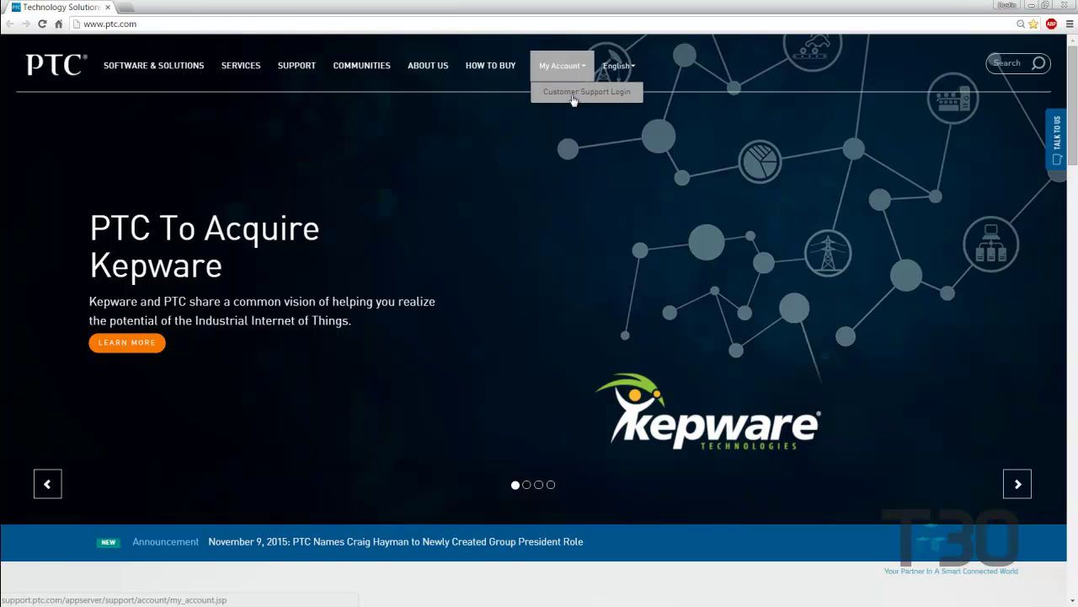
{"action": "left_click", "coordinate": [573, 94]}
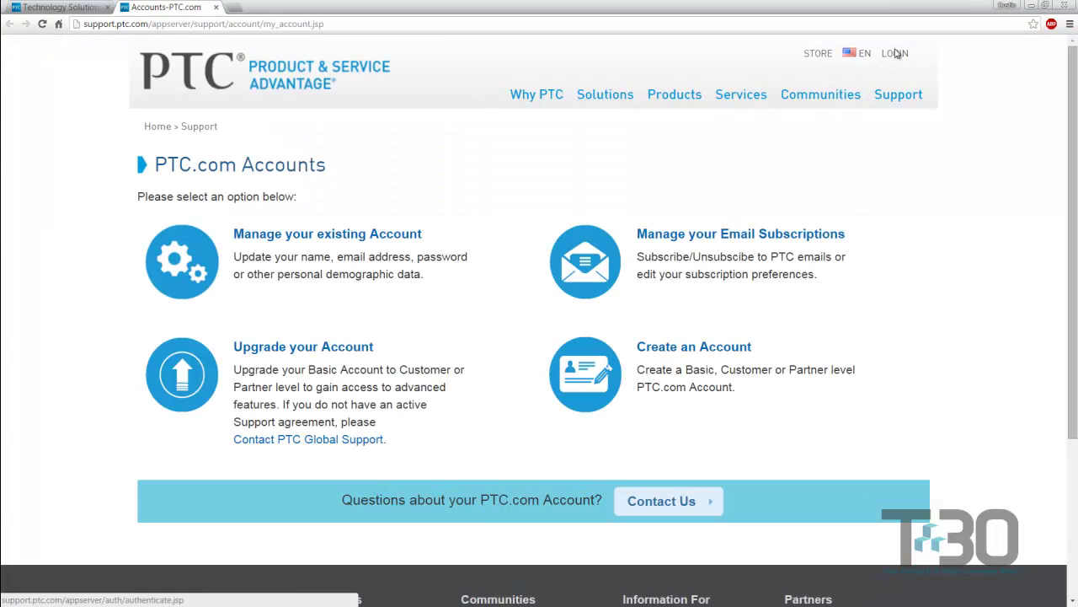
{"action": "left_click", "coordinate": [895, 54]}
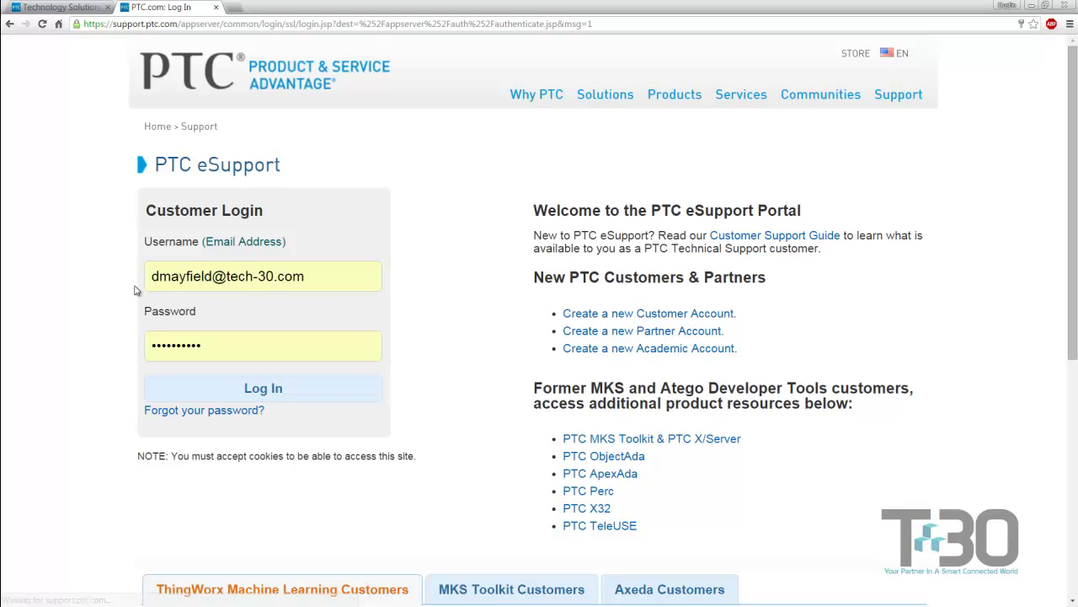
{"action": "left_click", "coordinate": [229, 388]}
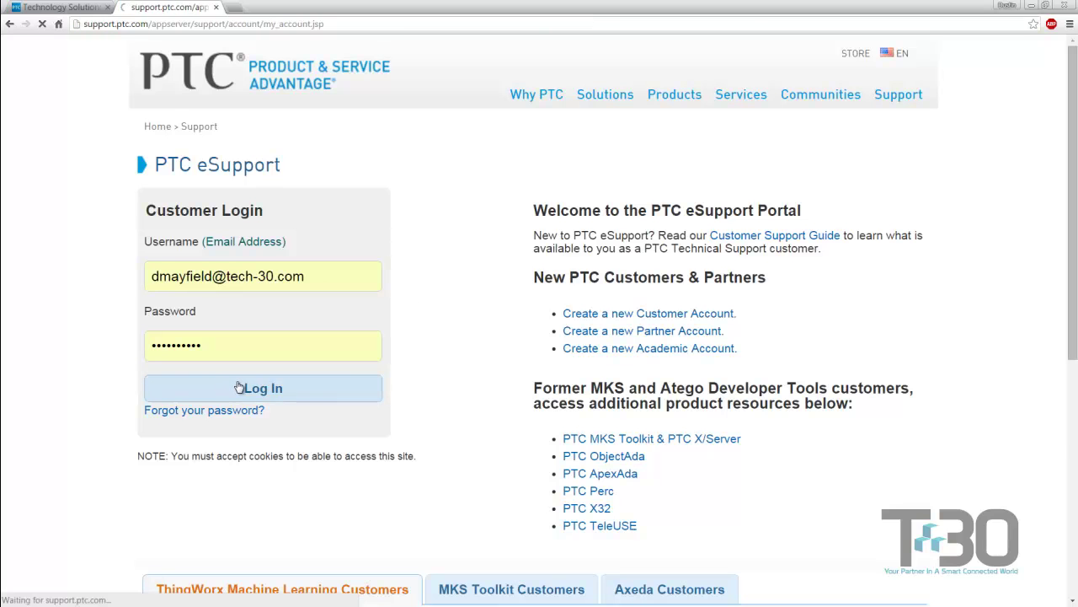
{"action": "left_click", "coordinate": [896, 95]}
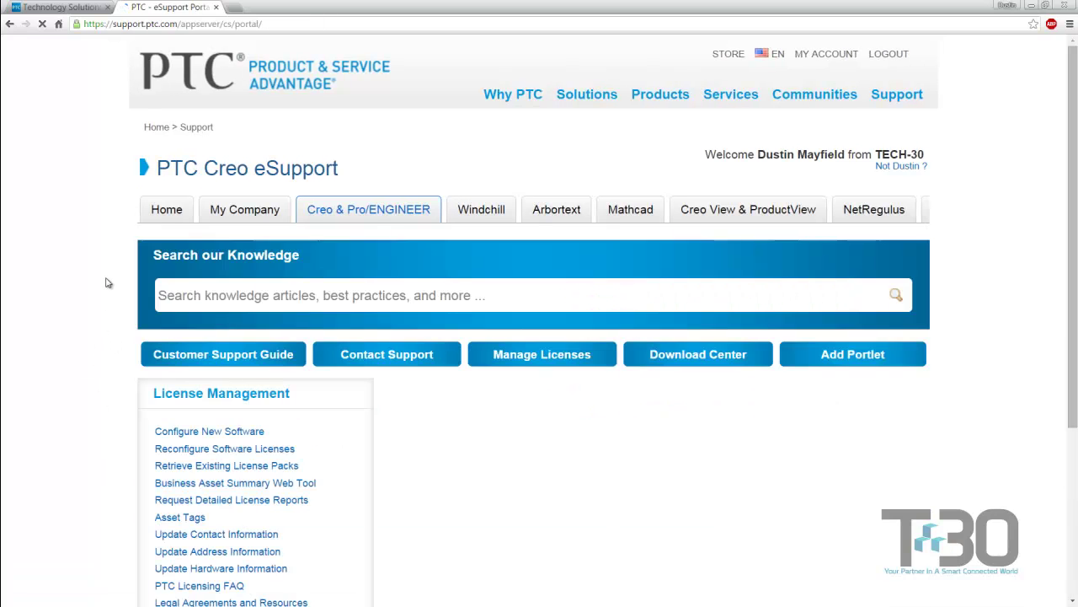
- Go to Software Downloads and choose the CREO PARAMETRIC & PRO/ENGINEER product family release list
{"action": "scroll", "coordinate": [89, 283], "scroll_direction": "down", "scroll_amount": 2}
{"action": "scroll", "coordinate": [93, 286], "scroll_direction": "down", "scroll_amount": 3}
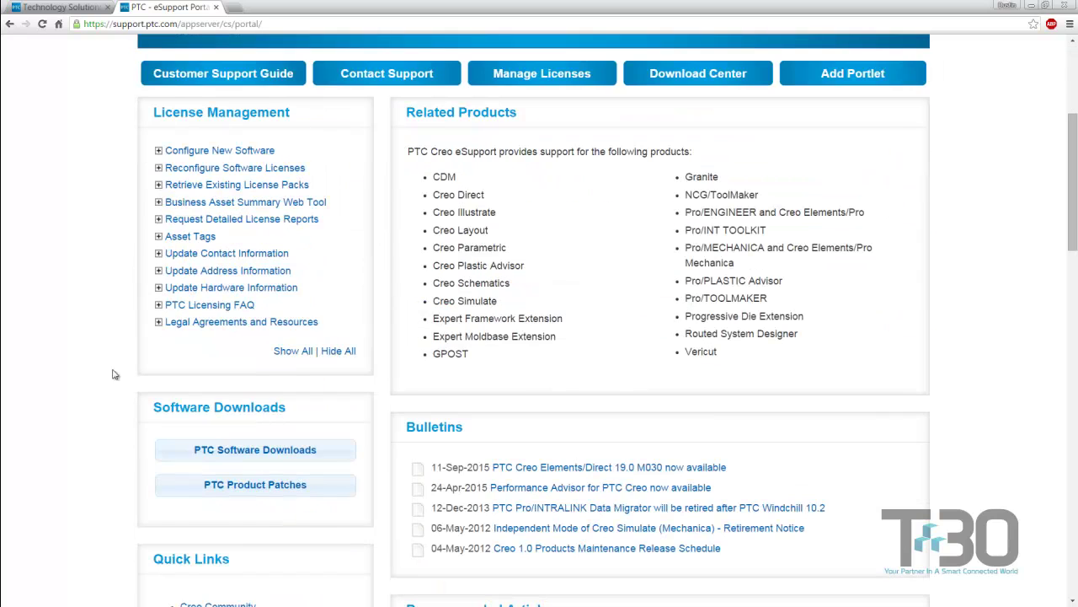
{"action": "left_click", "coordinate": [223, 452]}
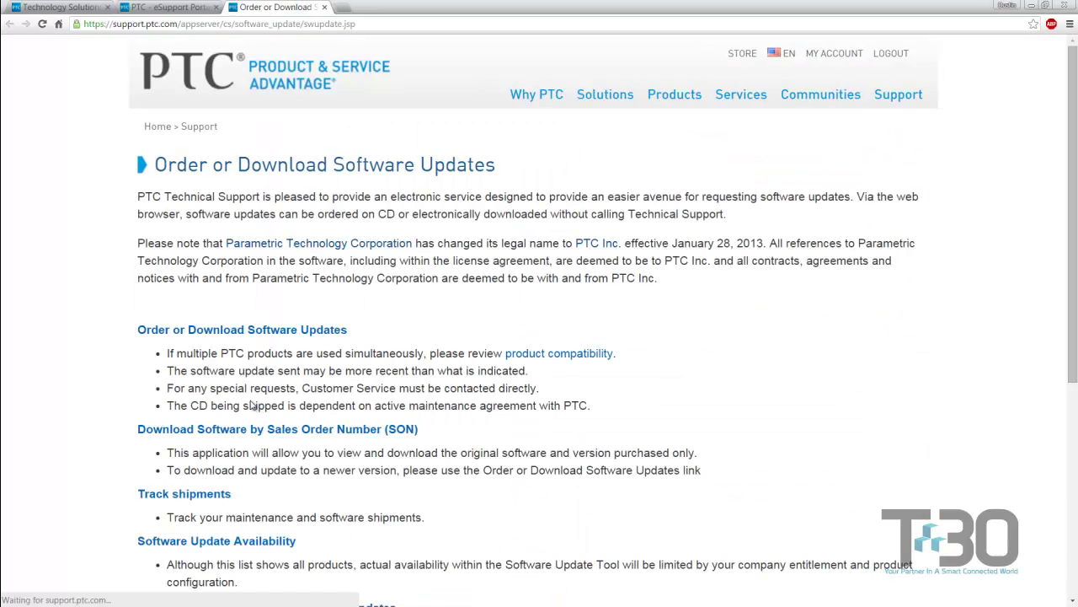
{"action": "scroll", "coordinate": [110, 364], "scroll_direction": "down", "scroll_amount": 1}
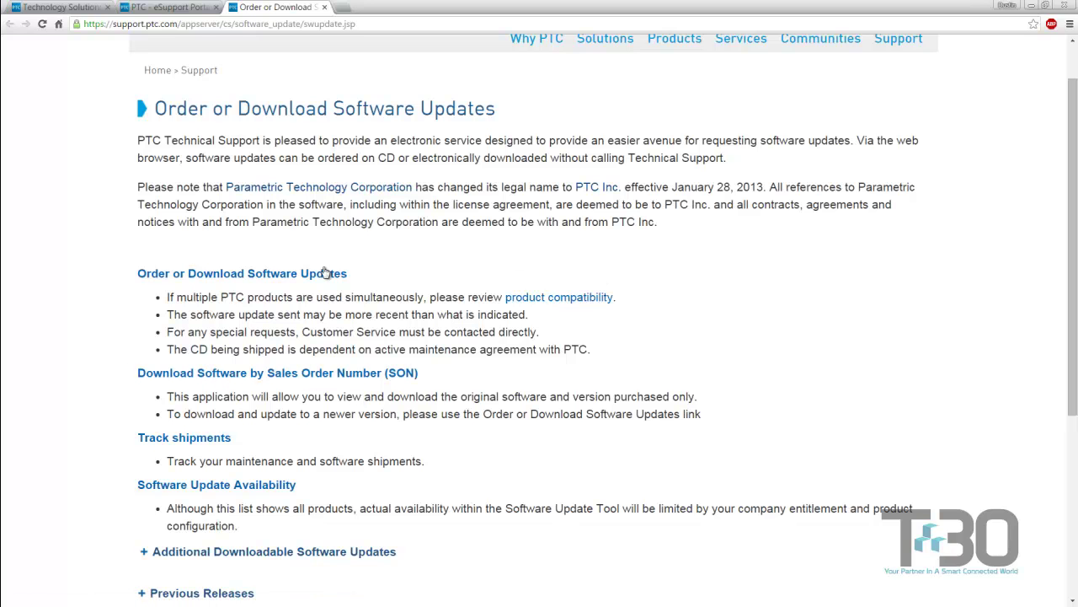
{"action": "left_click", "coordinate": [220, 278]}
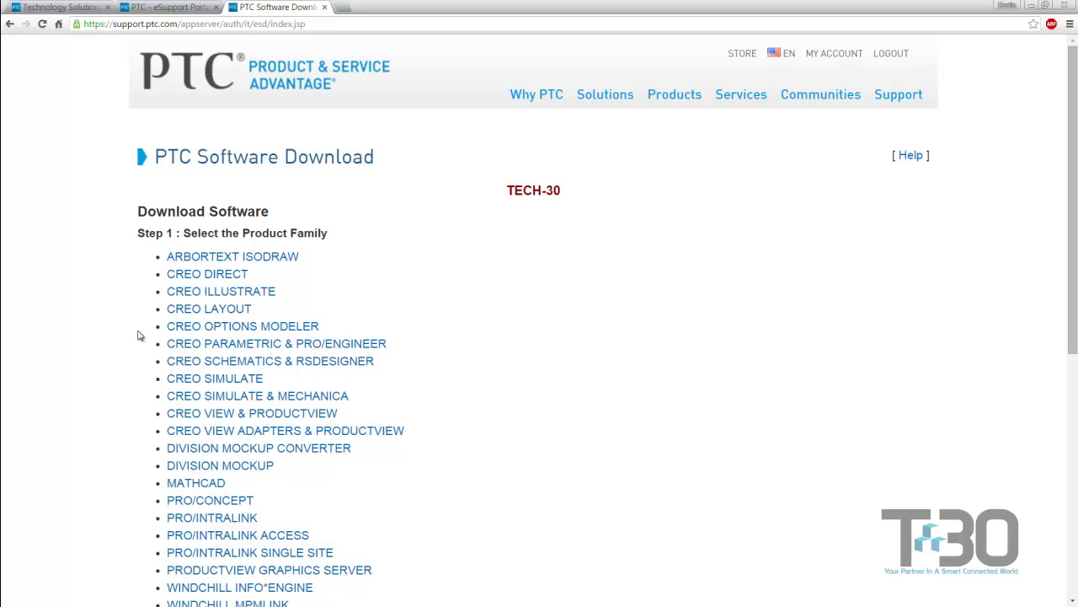
{"action": "left_click", "coordinate": [177, 346]}
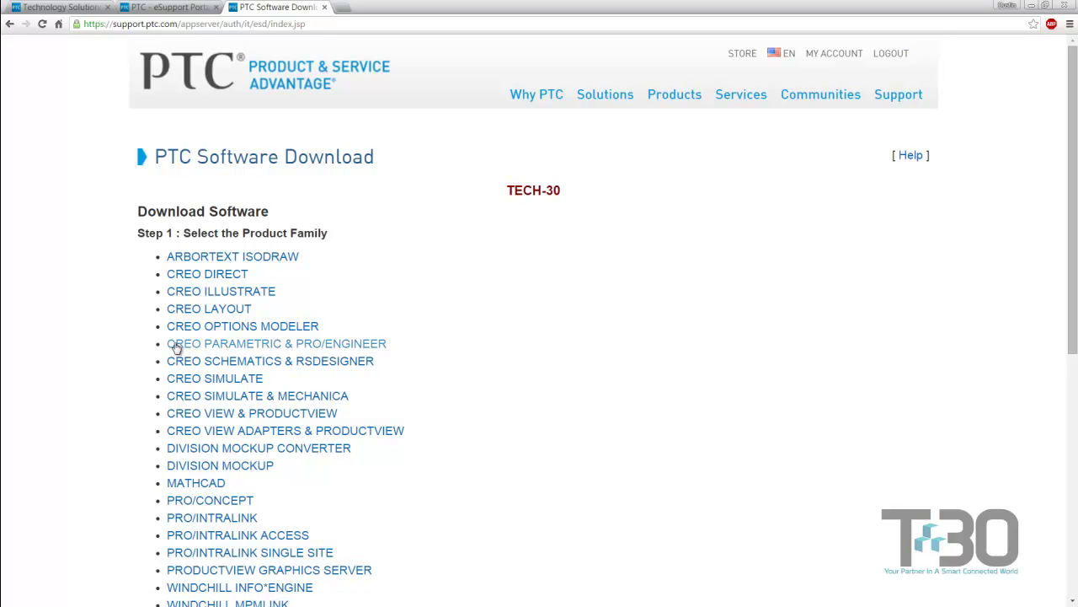
{"action": "scroll", "coordinate": [140, 337], "scroll_direction": "down", "scroll_amount": 1}
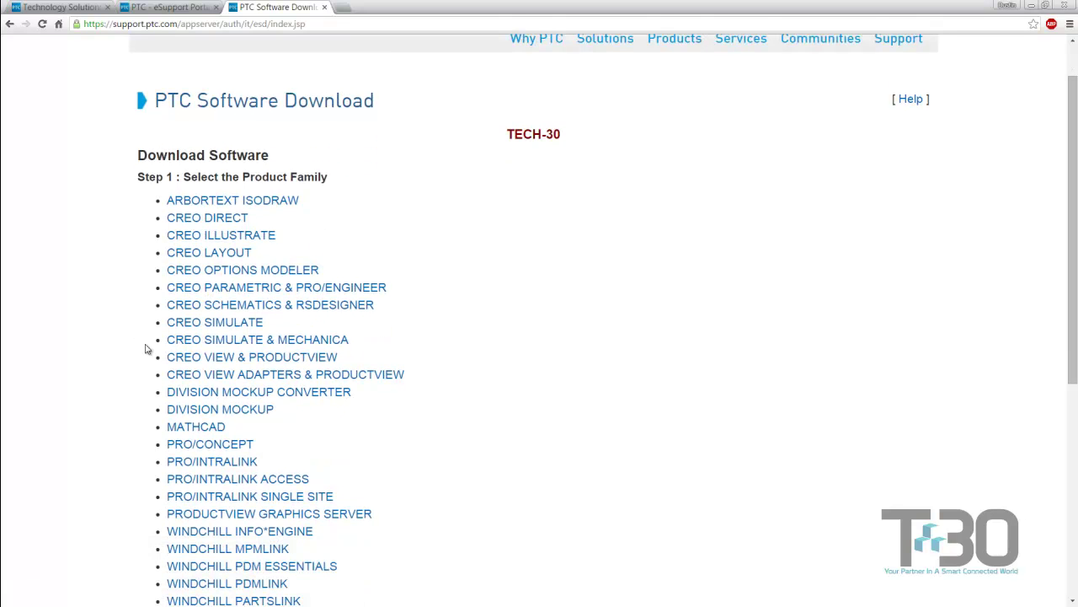
{"action": "left_click", "coordinate": [202, 289]}
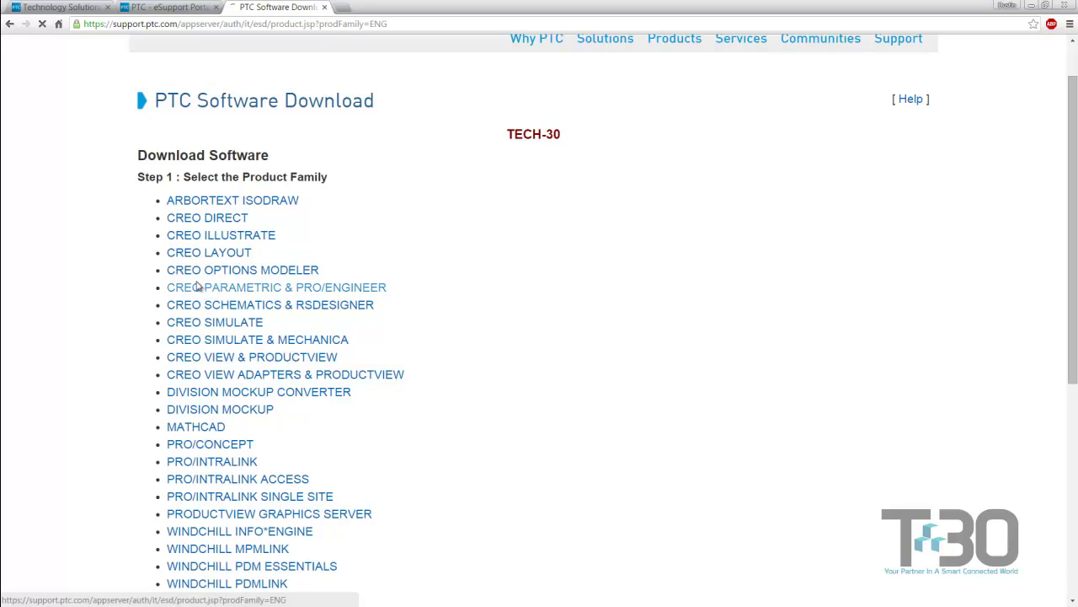
{"action": "scroll", "coordinate": [118, 292], "scroll_direction": "down", "scroll_amount": 1}
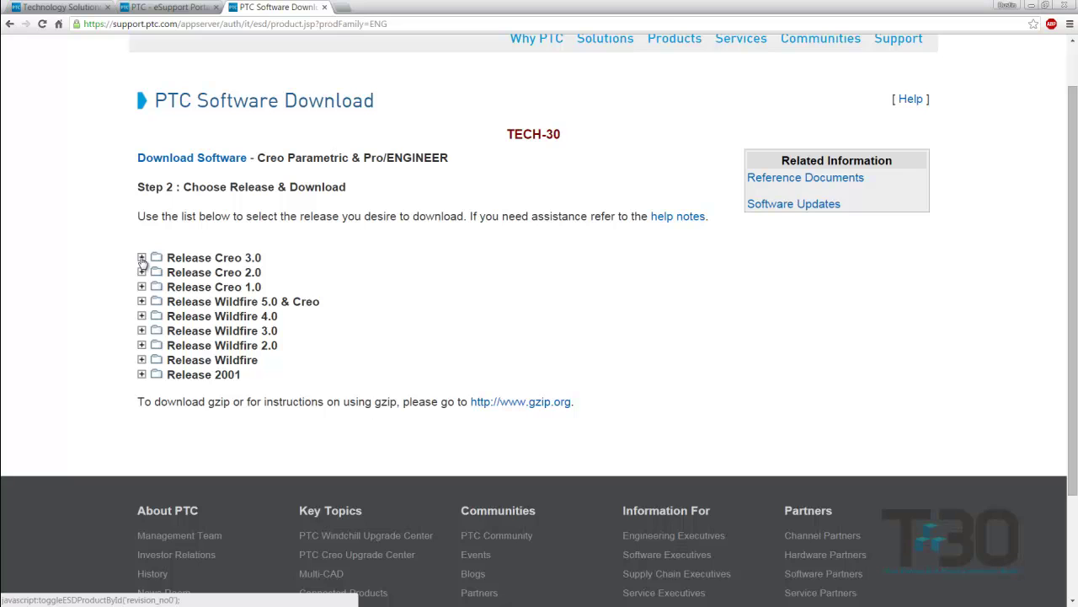
- Expand Creo 3.0 for Windows datecode M070 and download the Win64 package over HTTPS
{"action": "left_click", "coordinate": [142, 258]}
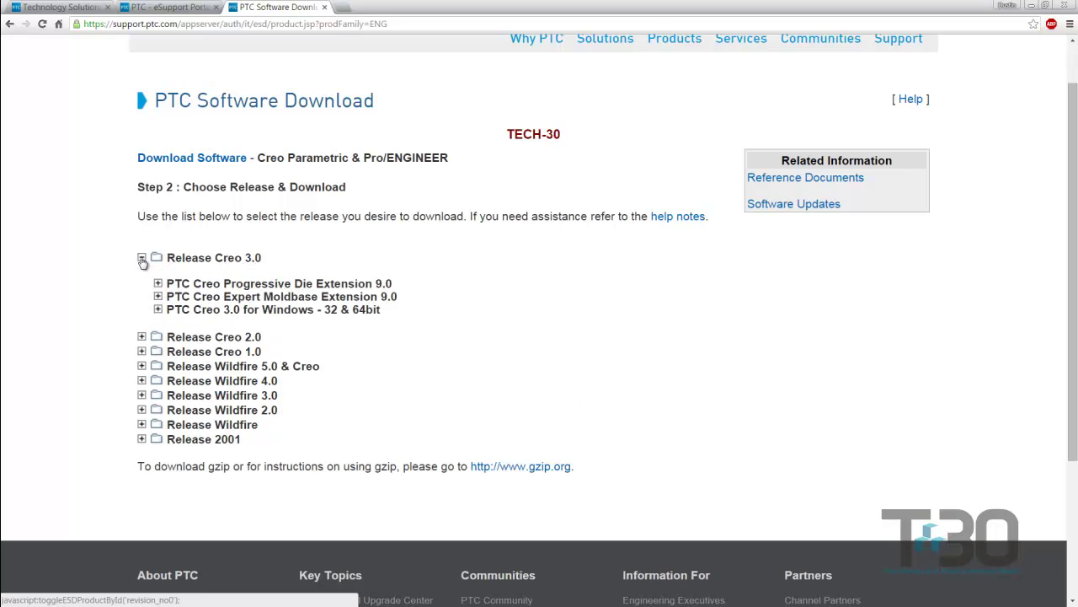
{"action": "left_click", "coordinate": [157, 311]}
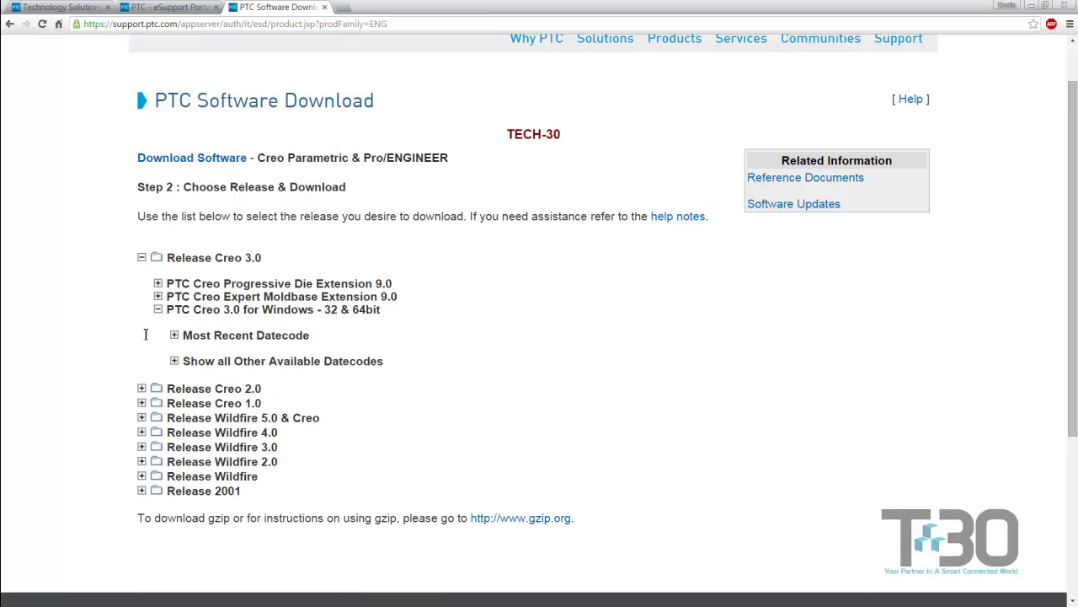
{"action": "left_click", "coordinate": [174, 335]}
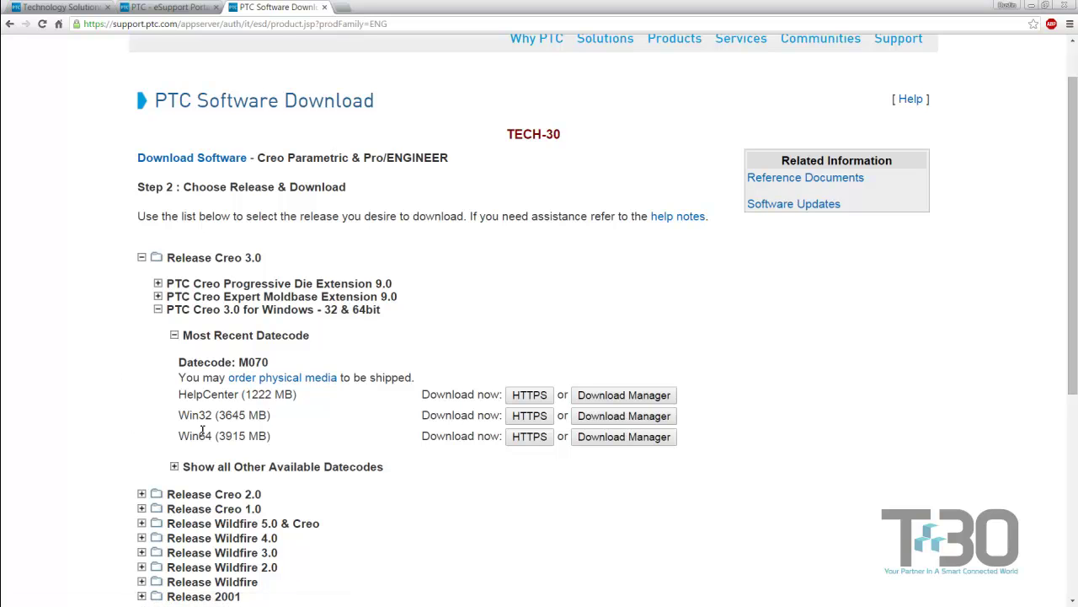
{"action": "left_click", "coordinate": [532, 438]}
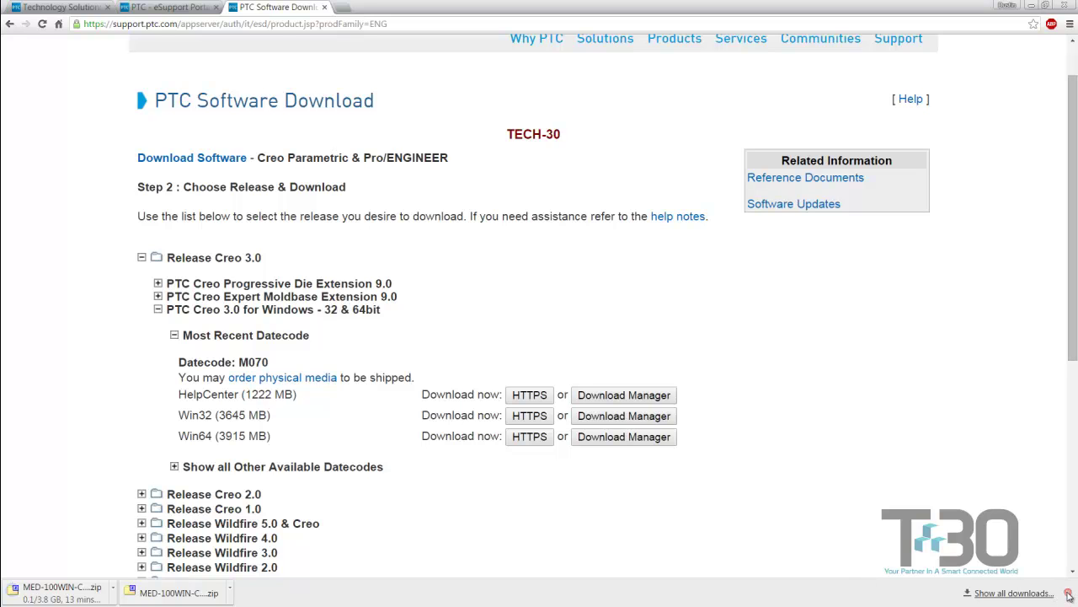
{"action": "left_click", "coordinate": [1069, 594]}
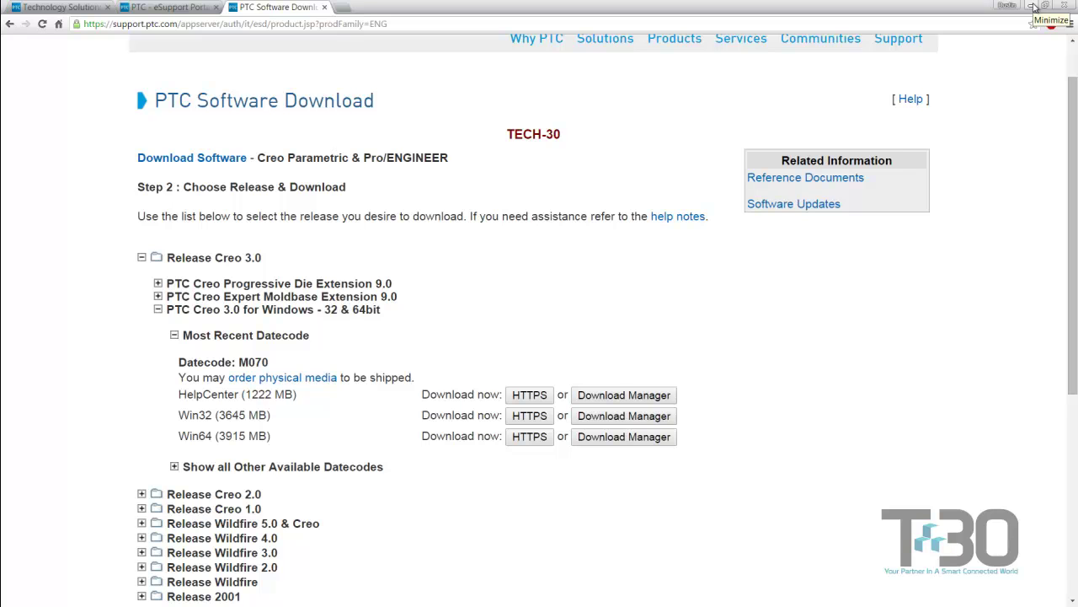
- Minimize the browser to show the desktop with the Creo_Install folder
{"action": "left_click", "coordinate": [1034, 8]}
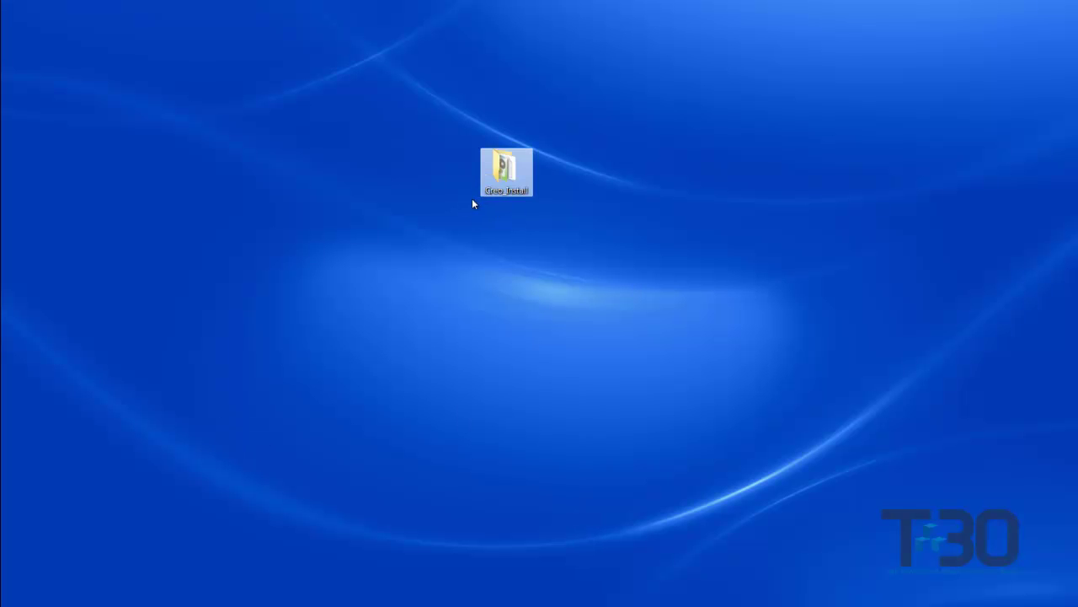
- Open the Creo_Install folder, center its window, and run setup.exe
{"action": "double_click", "coordinate": [504, 168]}
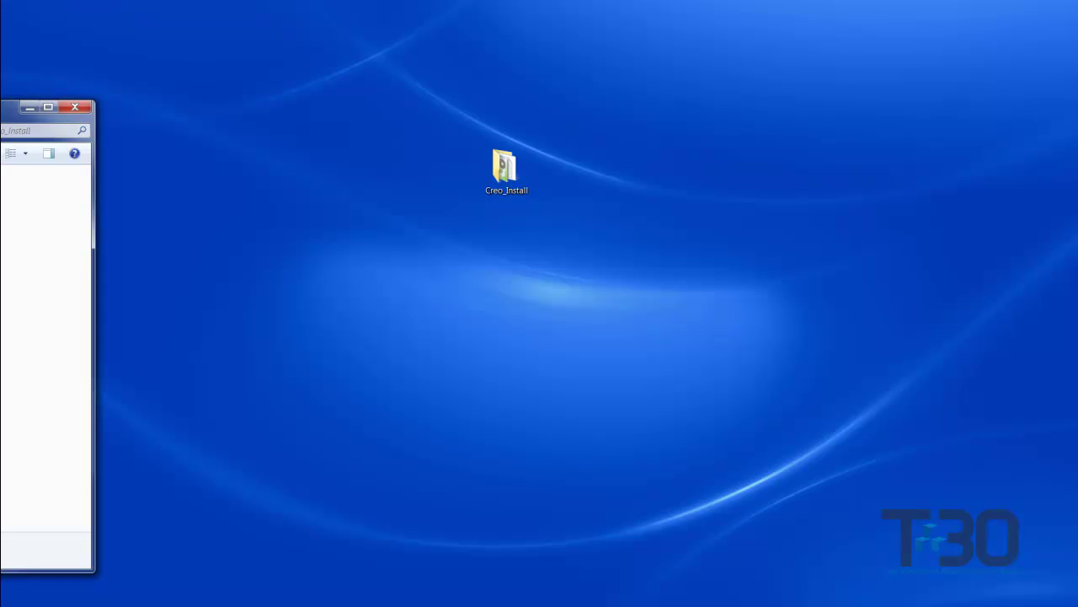
{"action": "left_click_drag", "start_coordinate": [13, 107], "coordinate": [549, 58]}
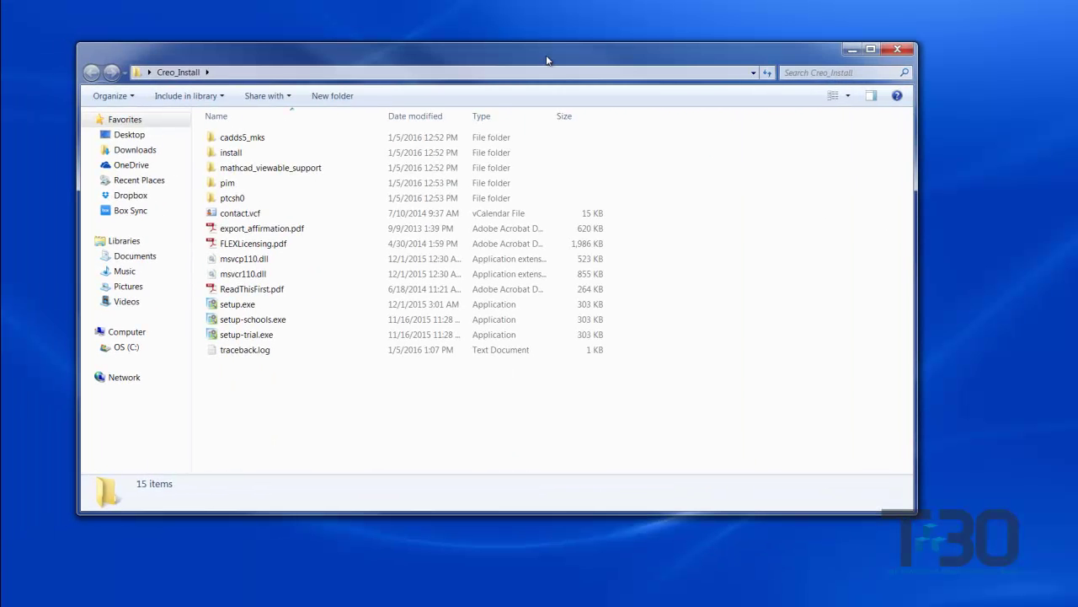
{"action": "double_click", "coordinate": [238, 310]}
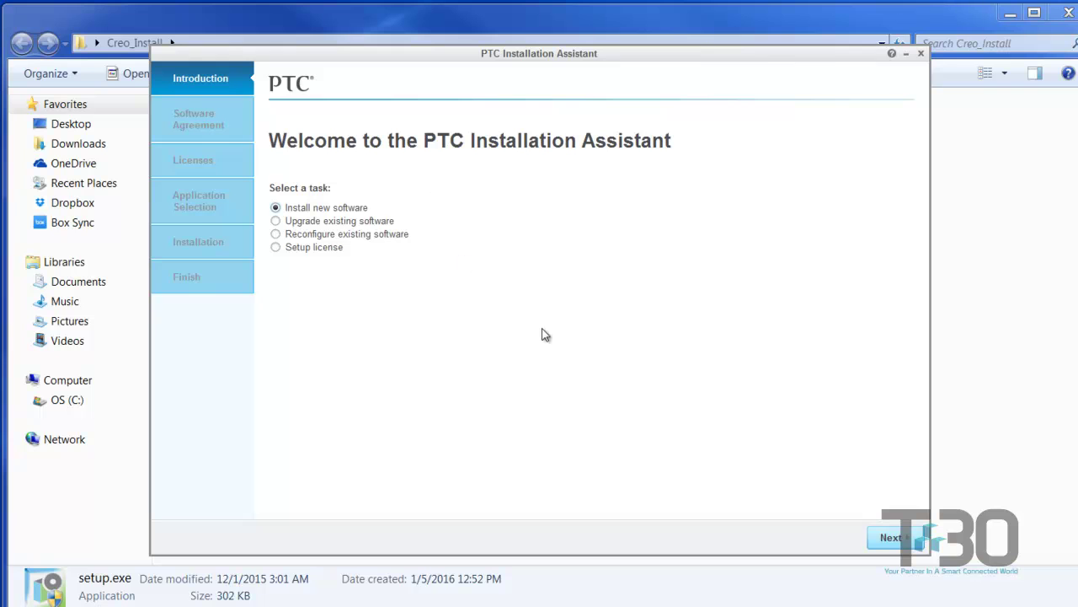
- Keep Install new software, accept the license and Export Agreement, and continue to License Identification
{"action": "mouse_move", "coordinate": [333, 232]}
{"action": "left_click", "coordinate": [889, 539]}
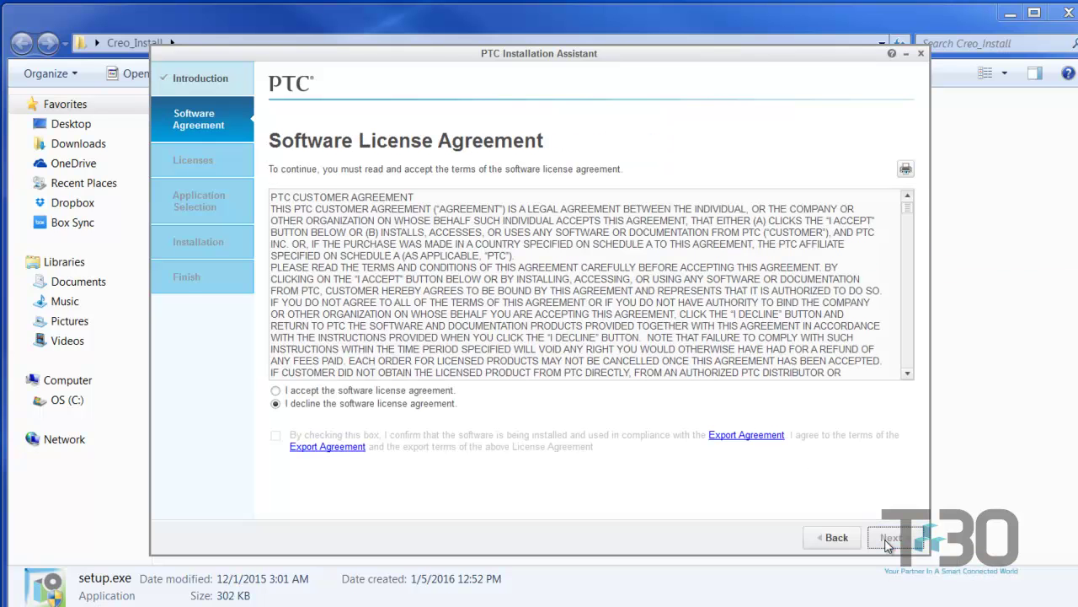
{"action": "left_click", "coordinate": [363, 393]}
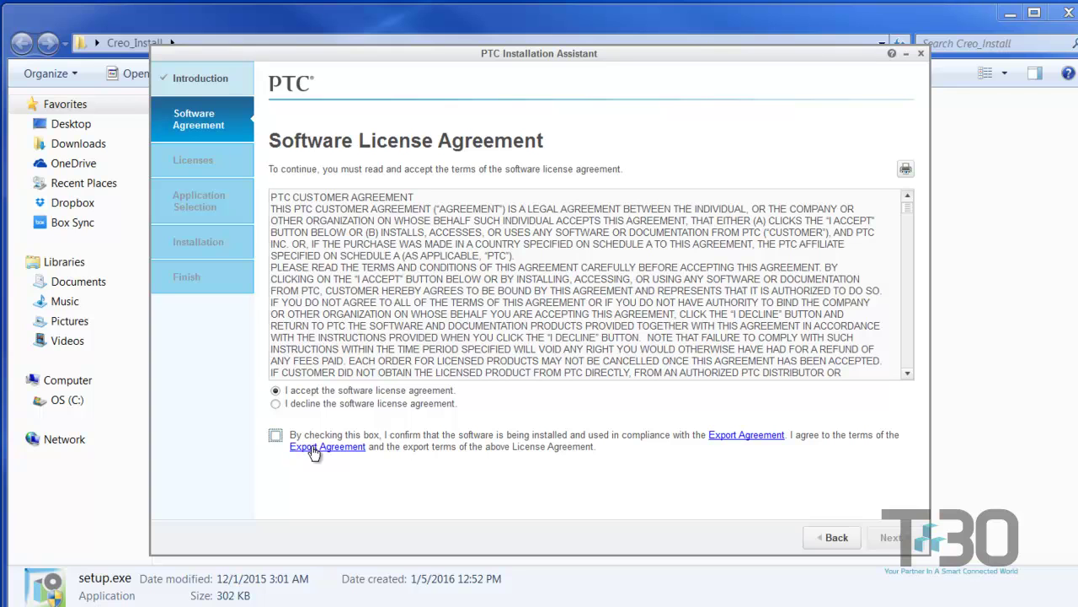
{"action": "left_click", "coordinate": [275, 436]}
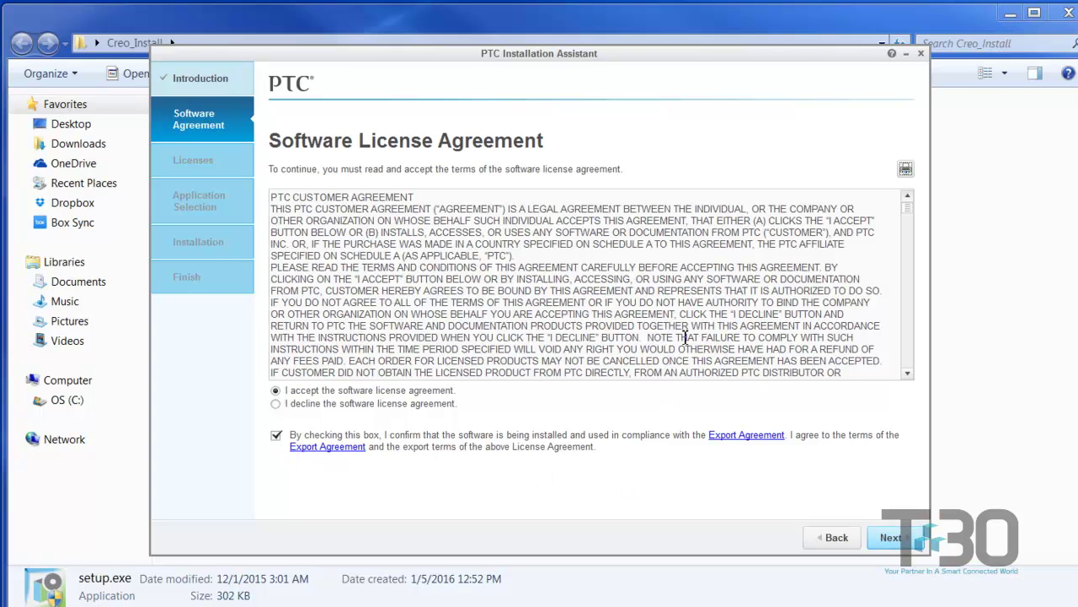
{"action": "left_click", "coordinate": [888, 540]}
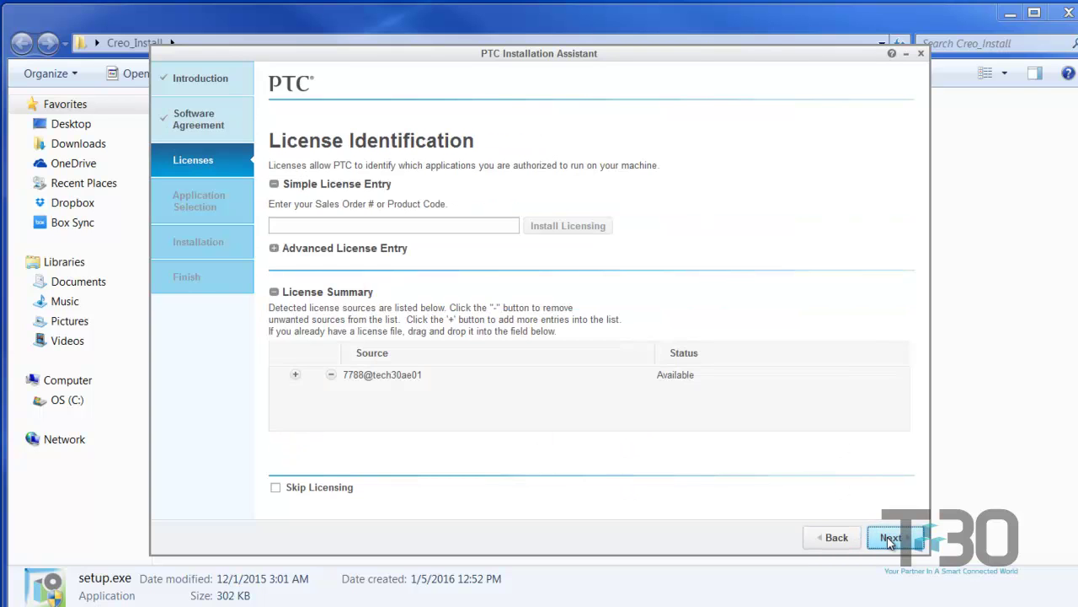
- Remove the detected license server source and expand Advanced License Entry
{"action": "left_click", "coordinate": [331, 376]}
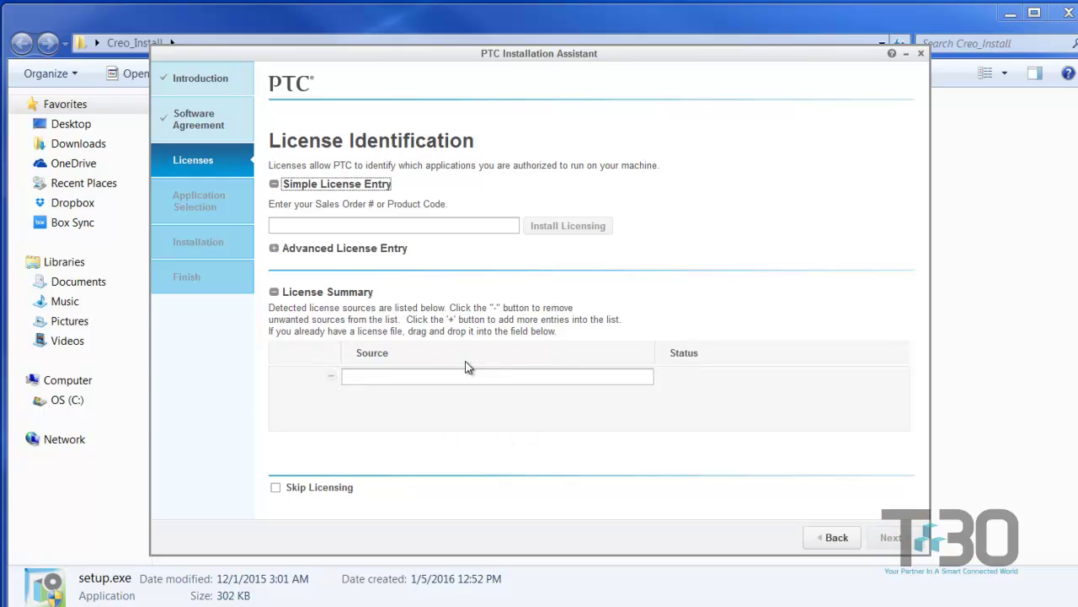
{"action": "left_click", "coordinate": [275, 249]}
{"action": "left_click", "coordinate": [274, 249]}
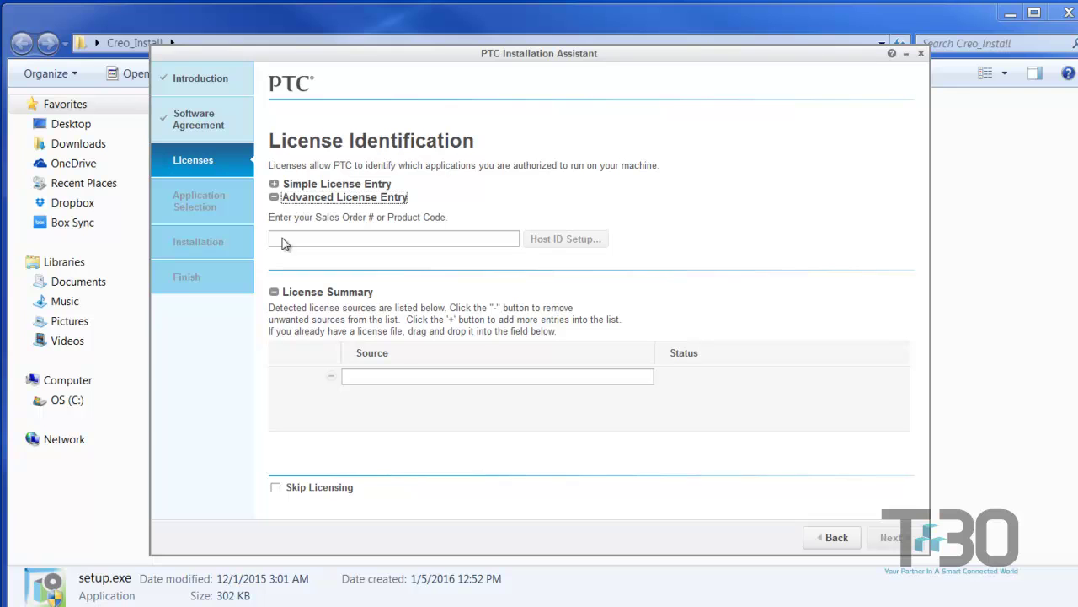
{"action": "left_click", "coordinate": [341, 238]}
- Copy the Sales Order Number from the fulfillment letter and paste it into the installer's field
{"action": "key", "text": "alt+Tab"}
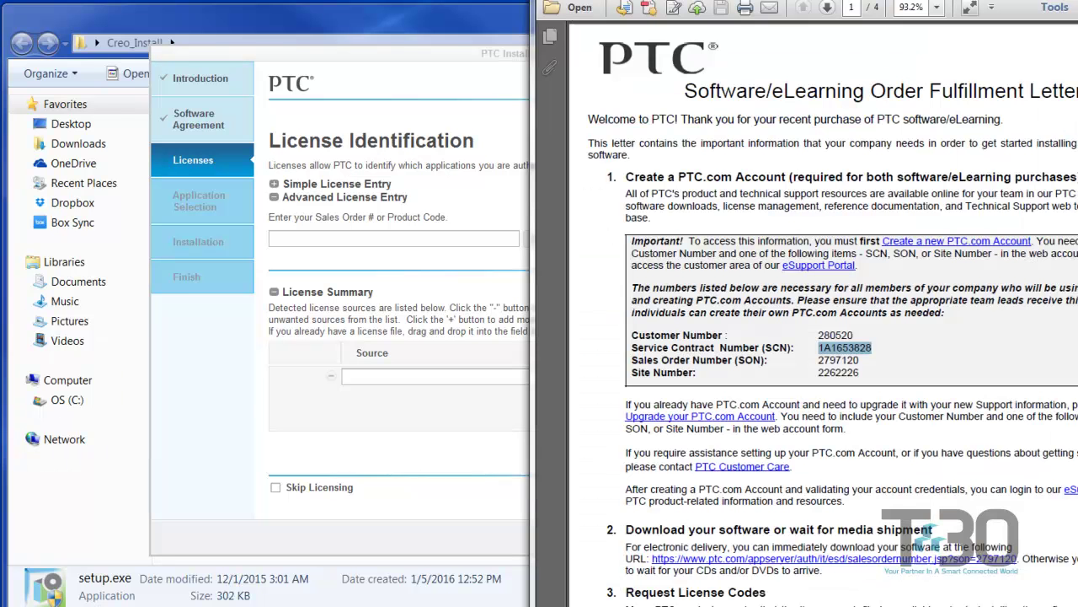
{"action": "double_click", "coordinate": [855, 360]}
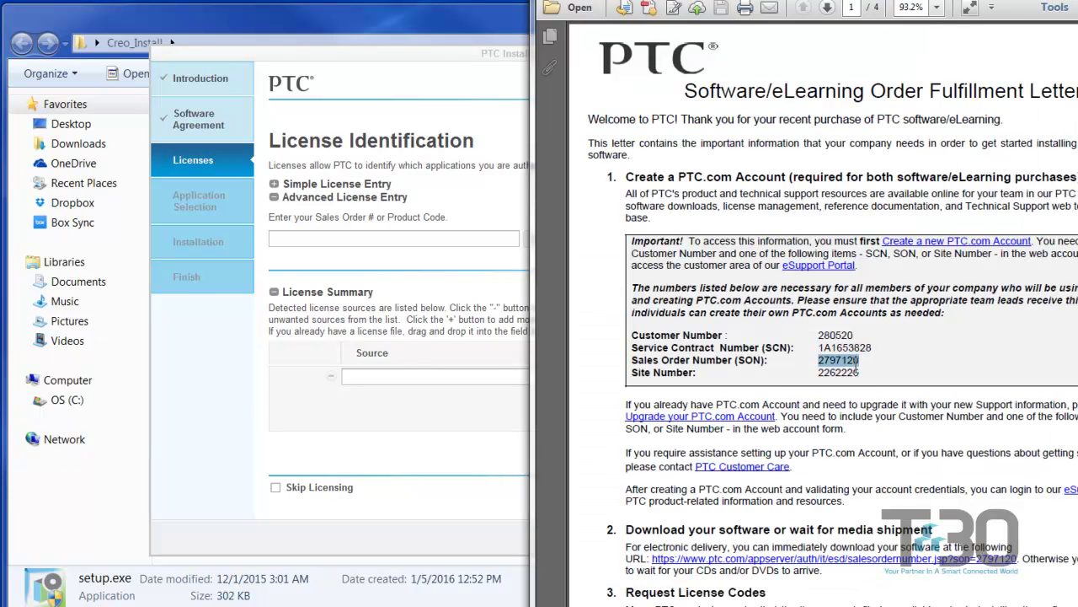
{"action": "left_click", "coordinate": [414, 240]}
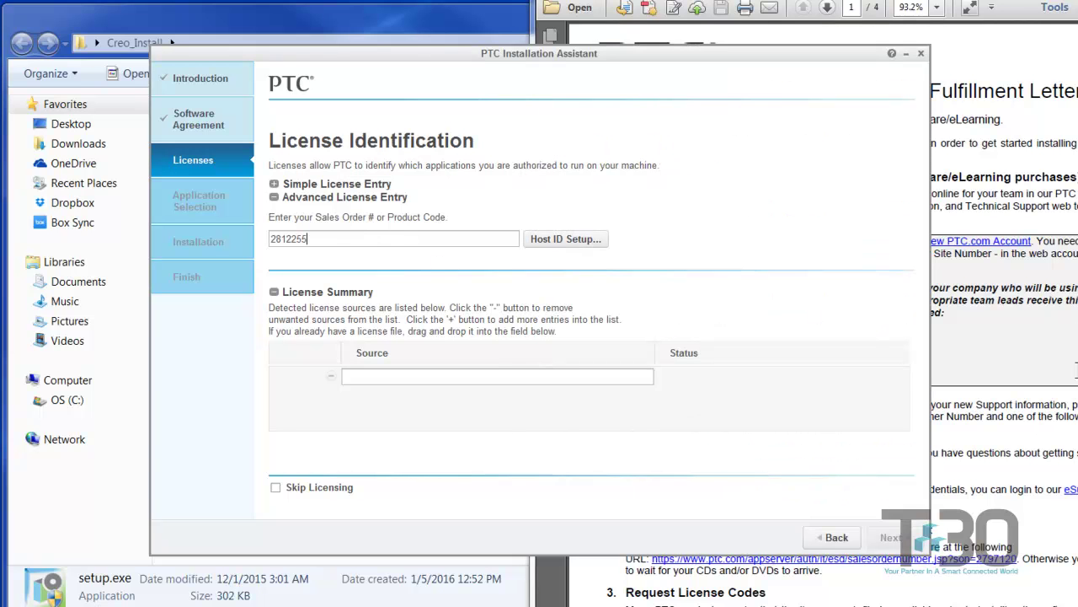
{"action": "double_click", "coordinate": [333, 239]}
{"action": "left_click", "coordinate": [484, 242]}
- In Host ID Setup, pick the Intel(R) Ethernet adapter as the Machine ID, keeping port 7788
{"action": "left_click", "coordinate": [552, 241]}
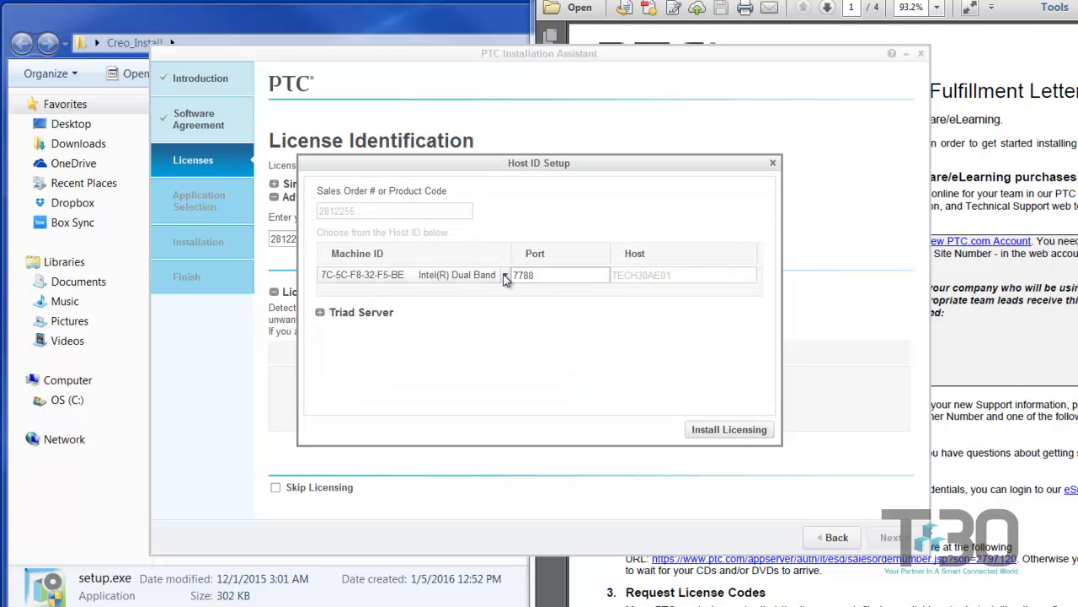
{"action": "left_click", "coordinate": [505, 280]}
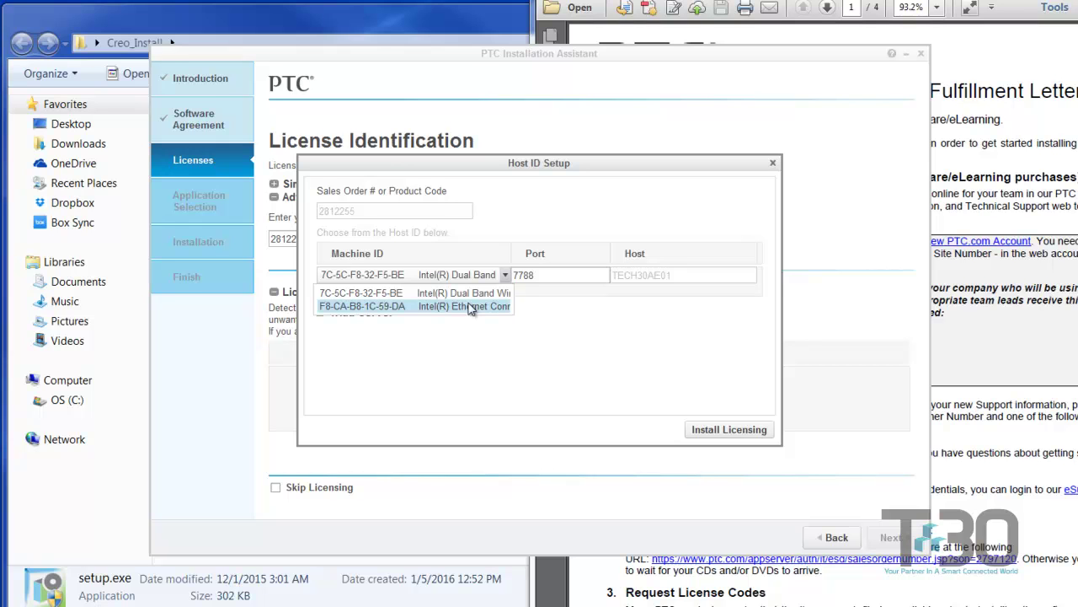
{"action": "left_click", "coordinate": [461, 306]}
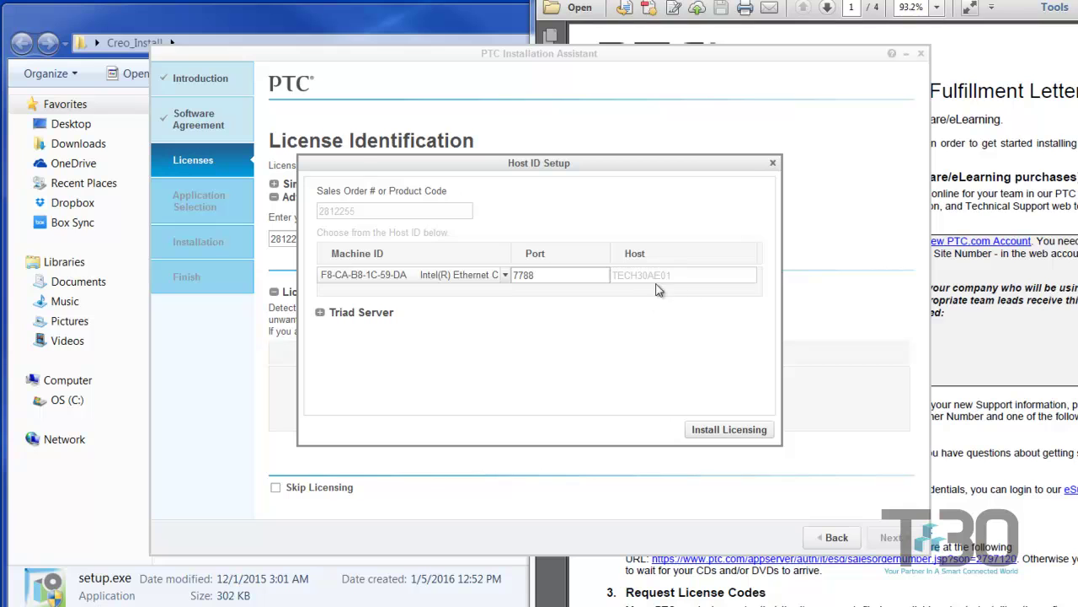
- Sign in to PTC.com with the account e-mail and password, then remove the 7788@tech30ae01 license source
{"action": "left_click", "coordinate": [716, 437]}
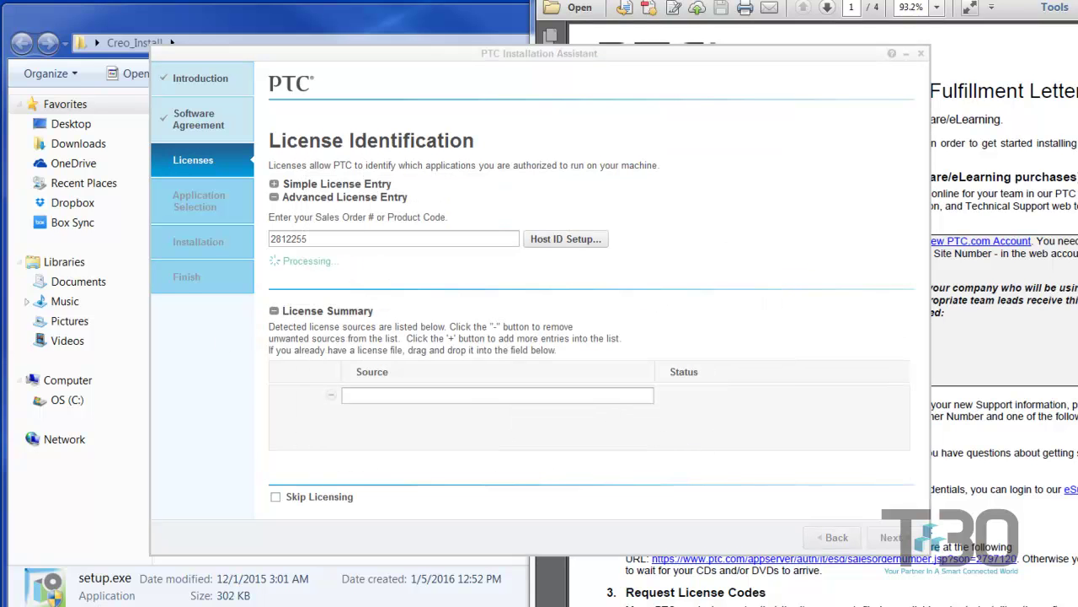
{"action": "left_click_drag", "start_coordinate": [125, 259], "coordinate": [379, 310]}
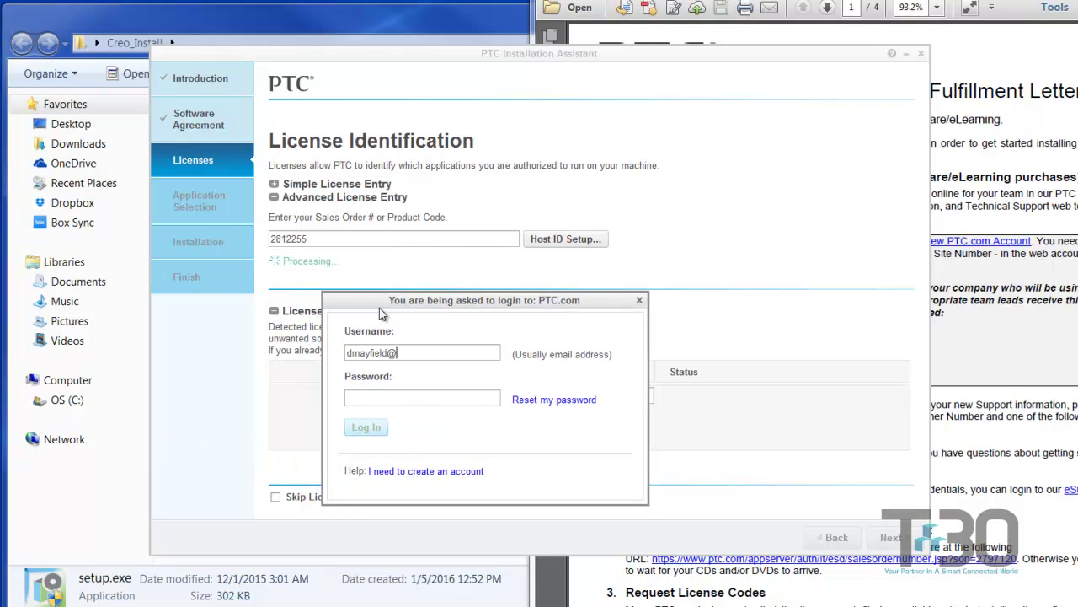
{"action": "key", "text": "Tab"}
{"action": "type", "text": "***********"}
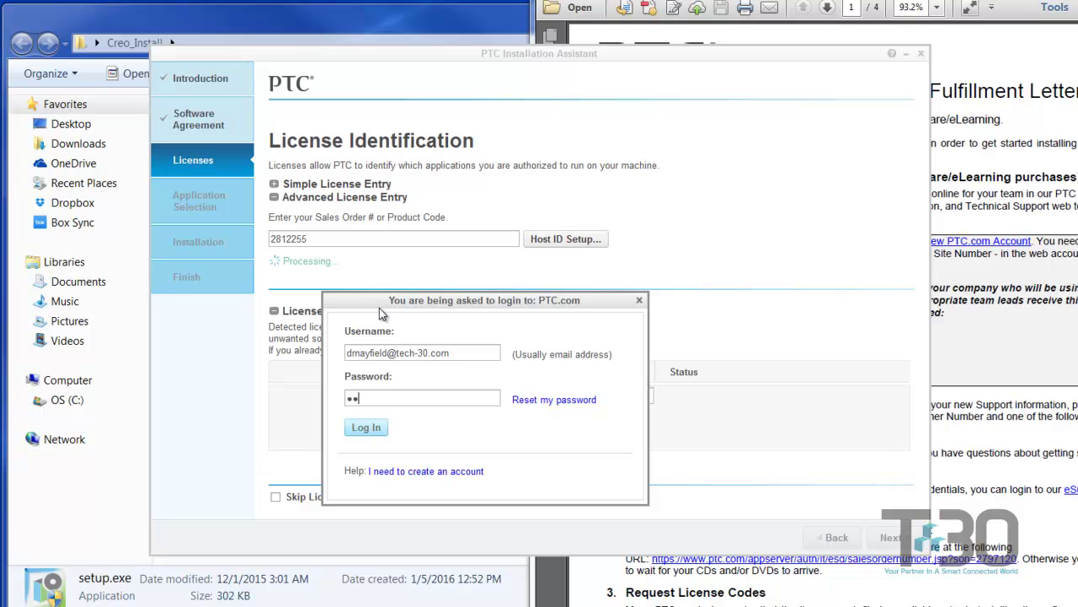
{"action": "key", "text": "BackSpace"}
{"action": "key", "text": "BackSpace"}
{"action": "key", "text": "BackSpace"}
{"action": "key", "text": "BackSpace"}
{"action": "key", "text": "BackSpace"}
{"action": "key", "text": "BackSpace"}
{"action": "key", "text": "BackSpace"}
{"action": "key", "text": "BackSpace"}
{"action": "key", "text": "BackSpace"}
{"action": "key", "text": "BackSpace"}
{"action": "key", "text": "BackSpace"}
{"action": "type", "text": "***********"}
{"action": "key", "text": "Return"}
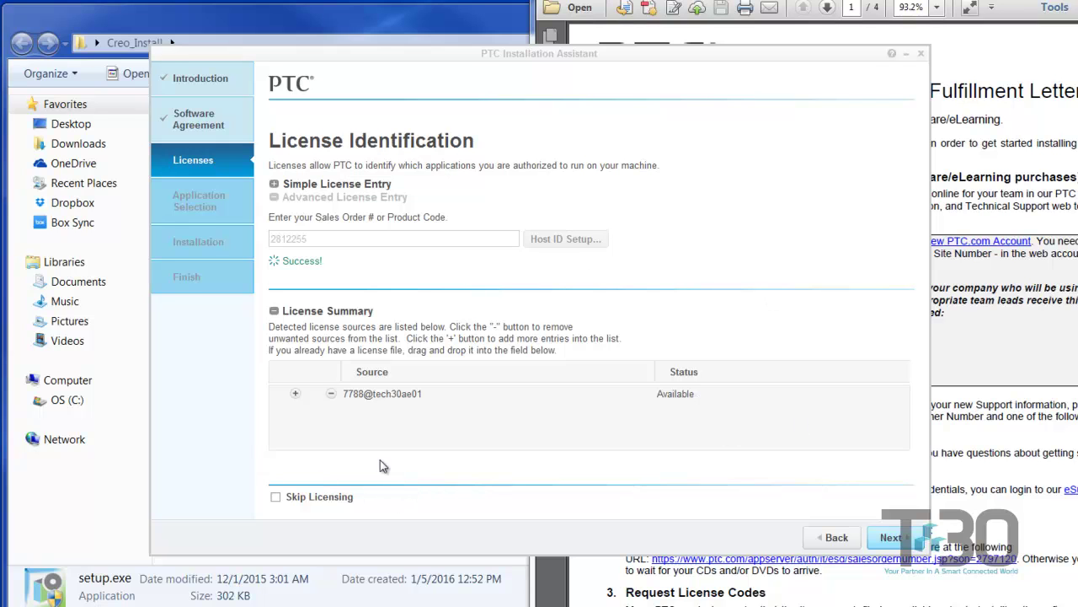
{"action": "left_click", "coordinate": [332, 395]}
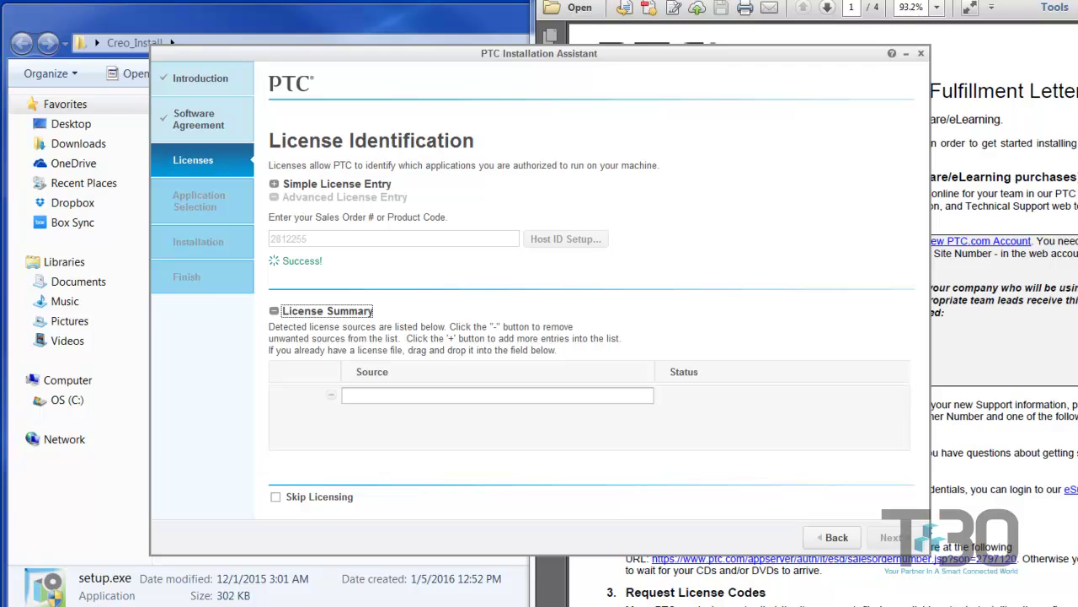
- Switch to the maximized Outlook license email and start Save As for attachment lm_63763926.txt
{"action": "key", "text": "alt+Tab"}
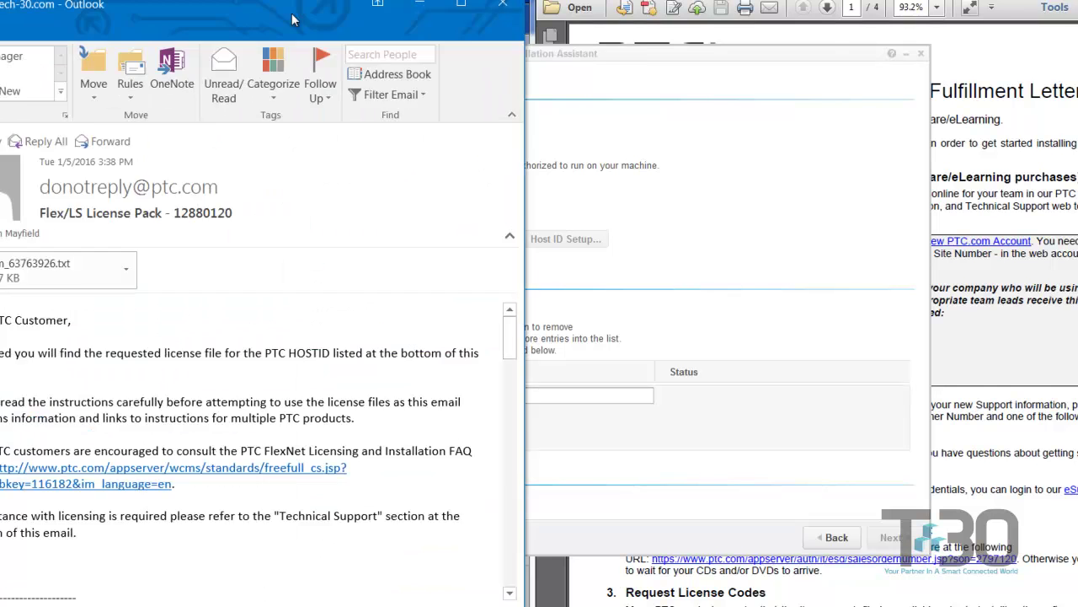
{"action": "double_click", "coordinate": [293, 19]}
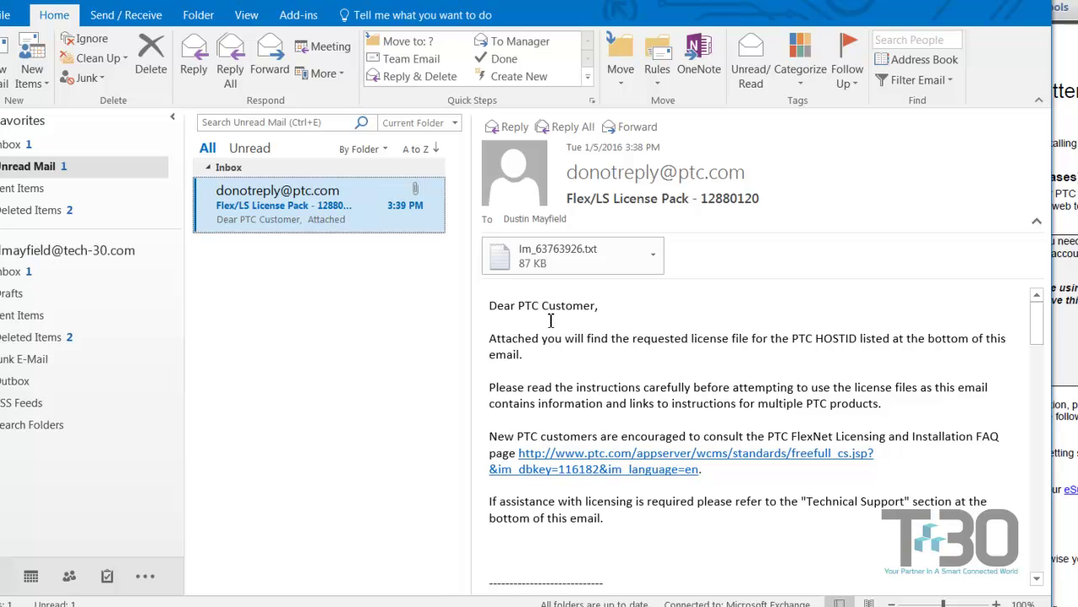
{"action": "left_click", "coordinate": [653, 254]}
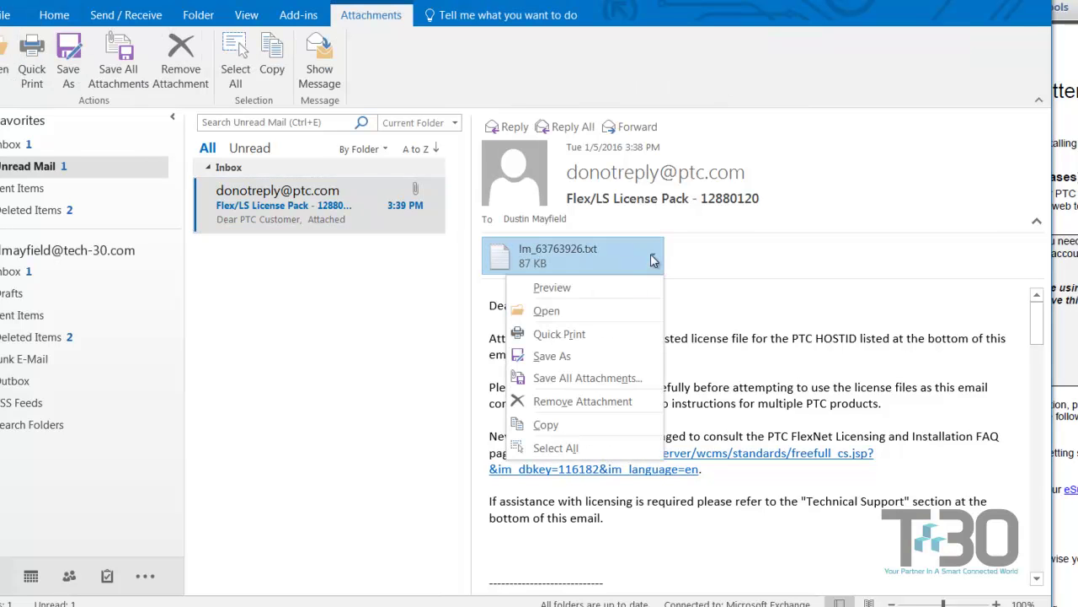
{"action": "left_click", "coordinate": [567, 353]}
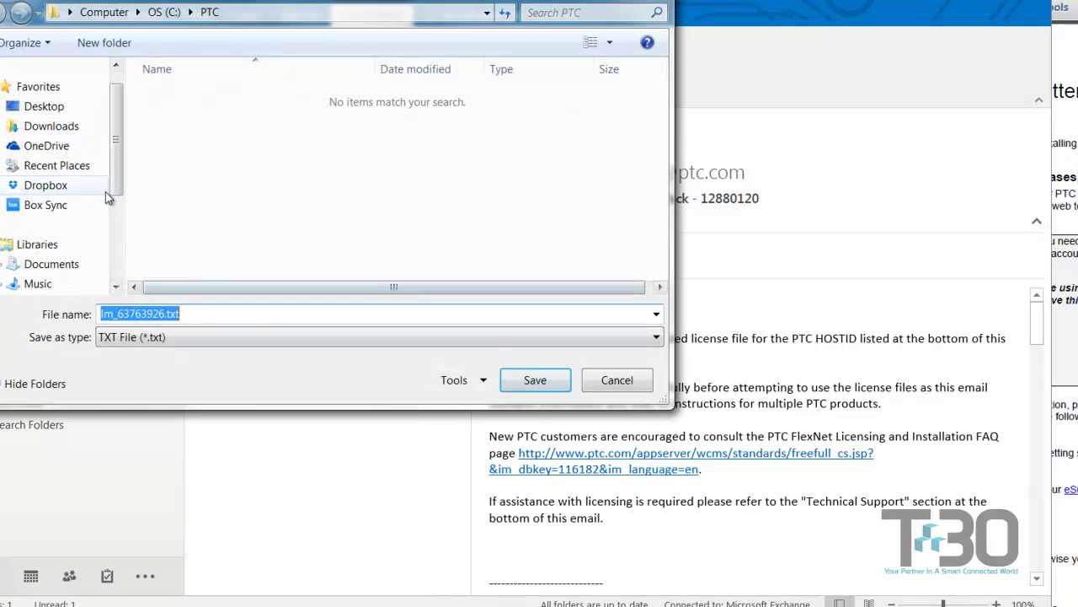
- Save the attachment into C:\PTC as license.dat with Save as type set to All Files
{"action": "scroll", "coordinate": [107, 197], "scroll_direction": "down", "scroll_amount": 1}
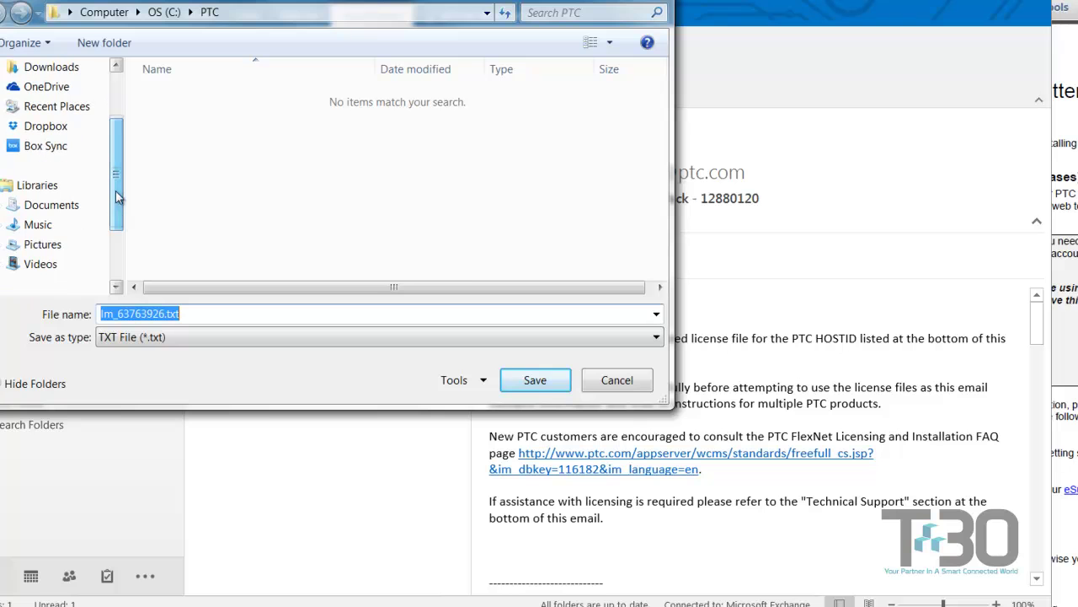
{"action": "left_click", "coordinate": [165, 13]}
{"action": "scroll", "coordinate": [658, 156], "scroll_direction": "down", "scroll_amount": 1}
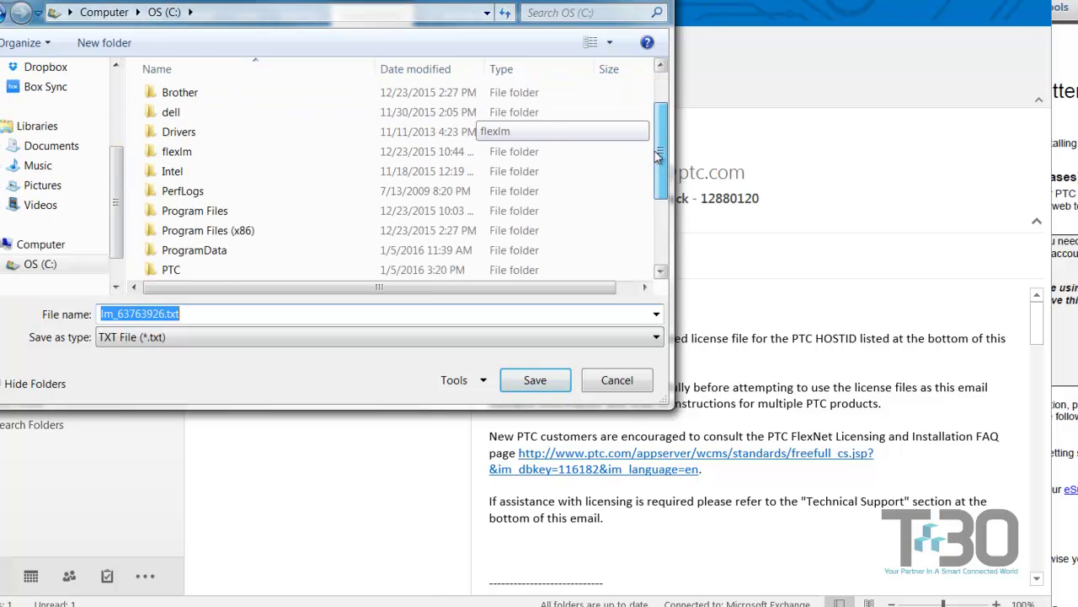
{"action": "left_click_drag", "start_coordinate": [658, 156], "coordinate": [646, 176]}
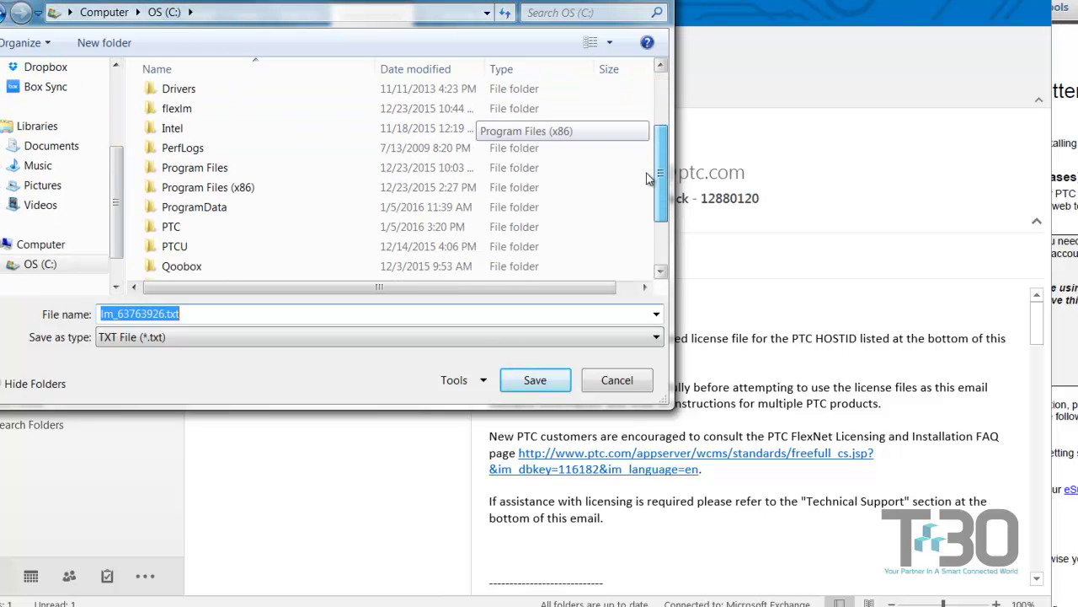
{"action": "double_click", "coordinate": [215, 226]}
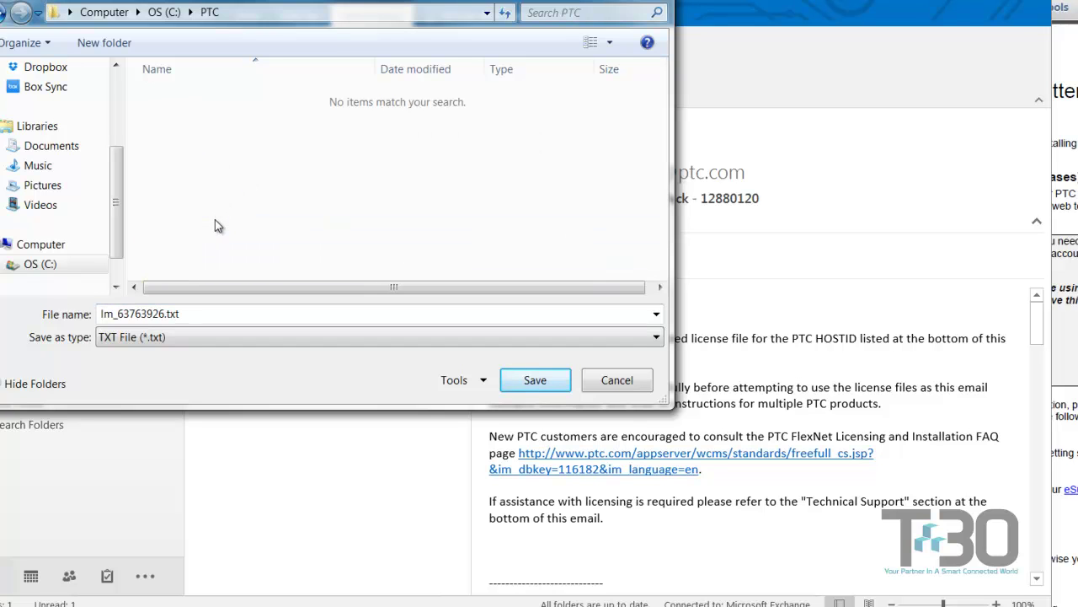
{"action": "left_click", "coordinate": [145, 337]}
{"action": "left_click", "coordinate": [150, 355]}
{"action": "double_click", "coordinate": [218, 314]}
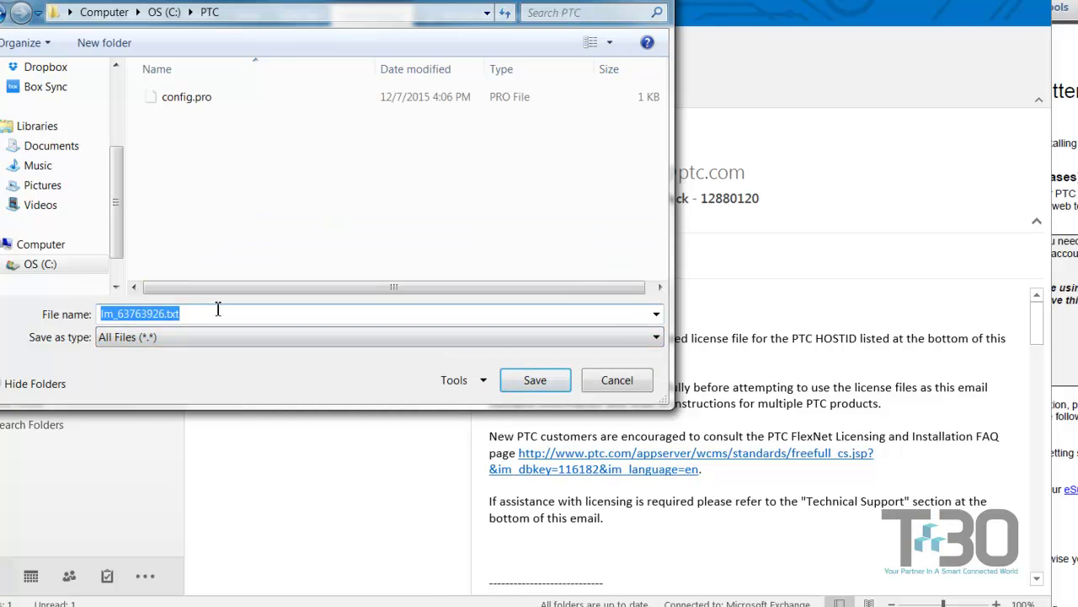
{"action": "type", "text": "license.dat"}
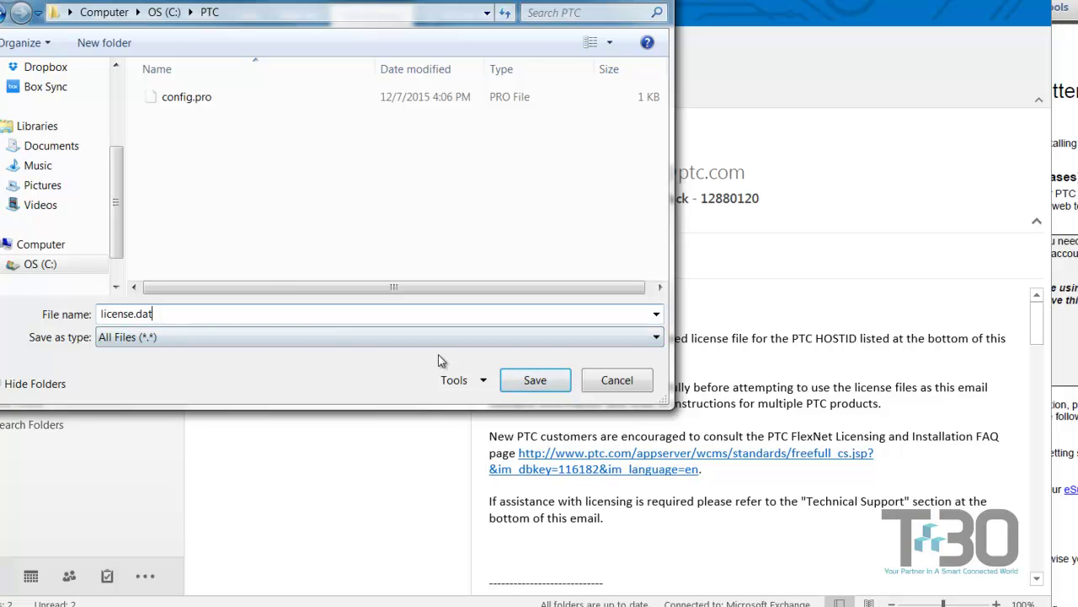
{"action": "left_click", "coordinate": [532, 384]}
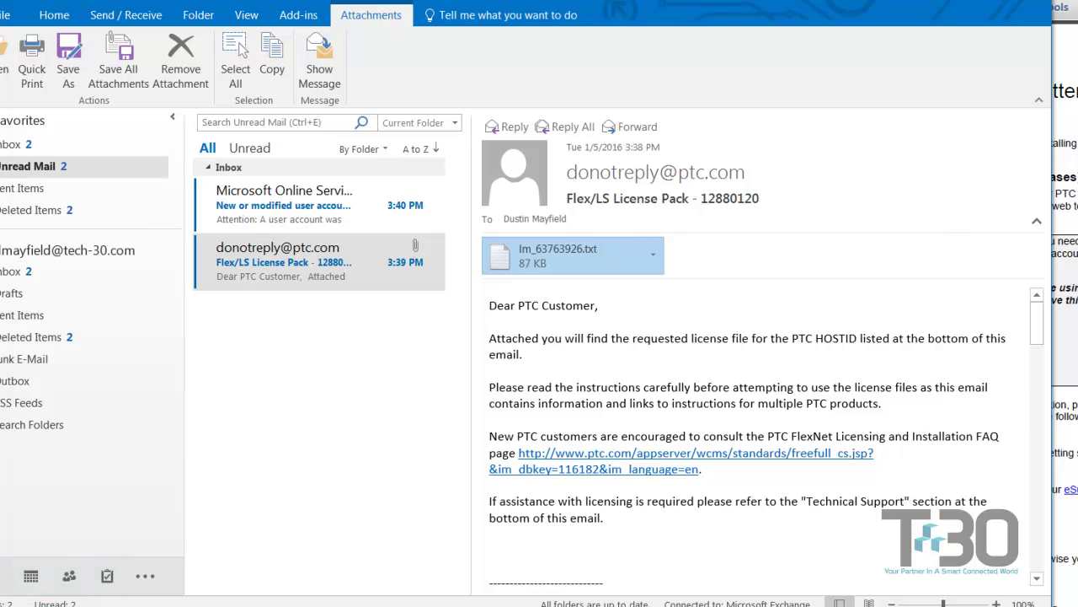
- Drag license.dat from C:\PTC into the License Summary so 7788@tech30ae01 shows Available
{"action": "key", "text": "alt+Tab"}
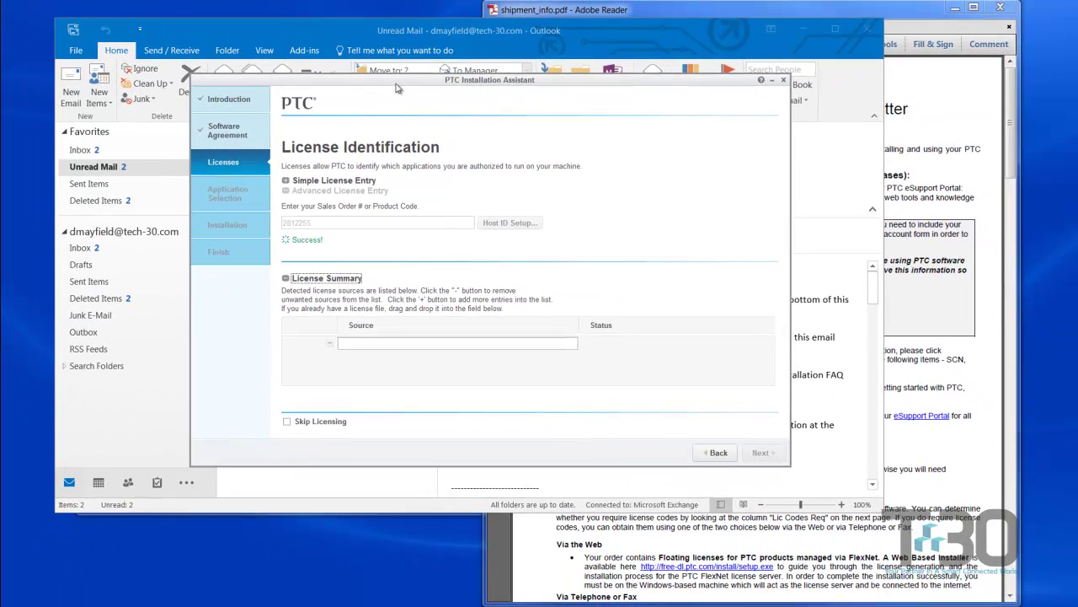
{"action": "left_click_drag", "start_coordinate": [396, 87], "coordinate": [584, 54]}
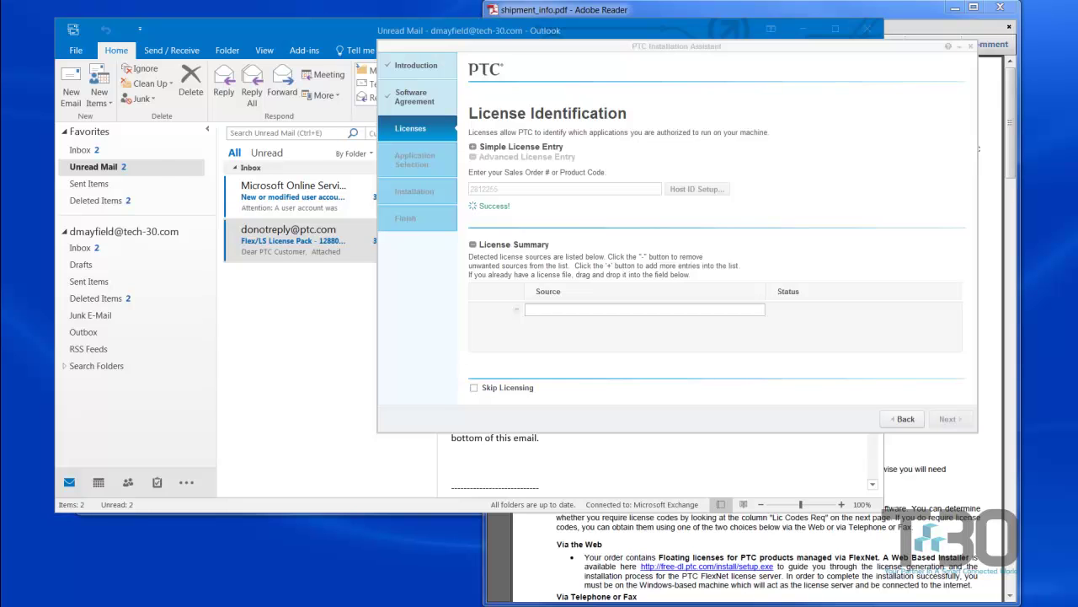
{"action": "left_click_drag", "start_coordinate": [0, 37], "coordinate": [282, 33]}
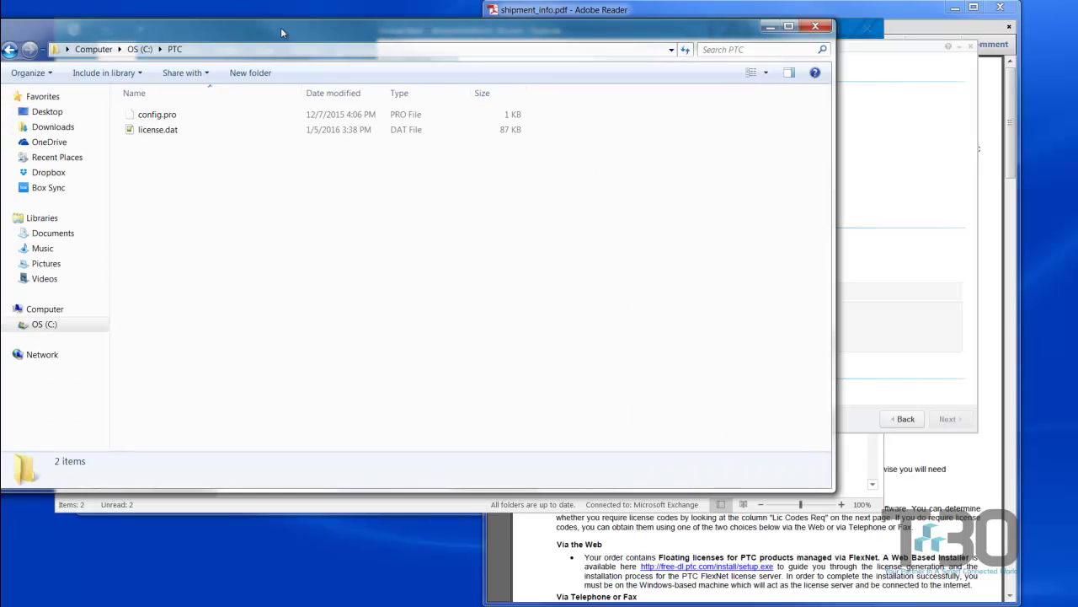
{"action": "left_click", "coordinate": [881, 238]}
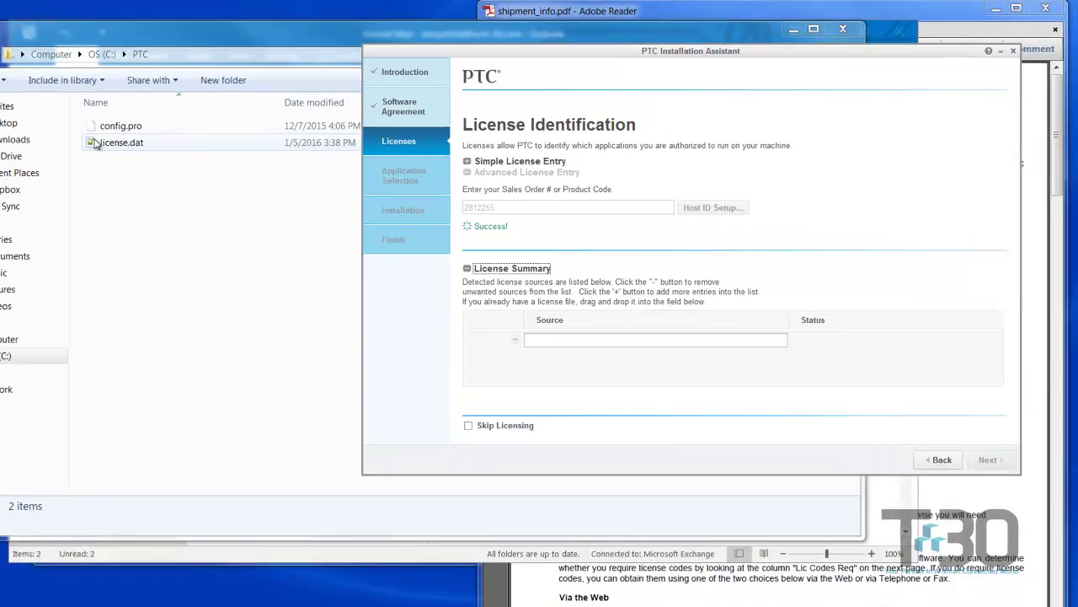
{"action": "left_click_drag", "start_coordinate": [95, 143], "coordinate": [553, 345]}
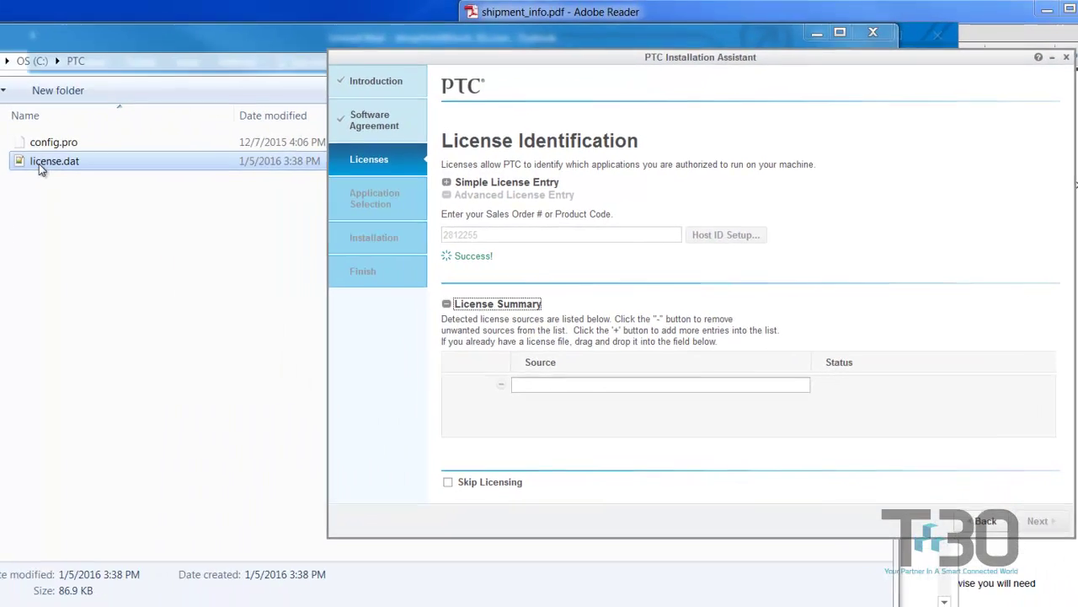
{"action": "left_click_drag", "start_coordinate": [39, 163], "coordinate": [666, 388]}
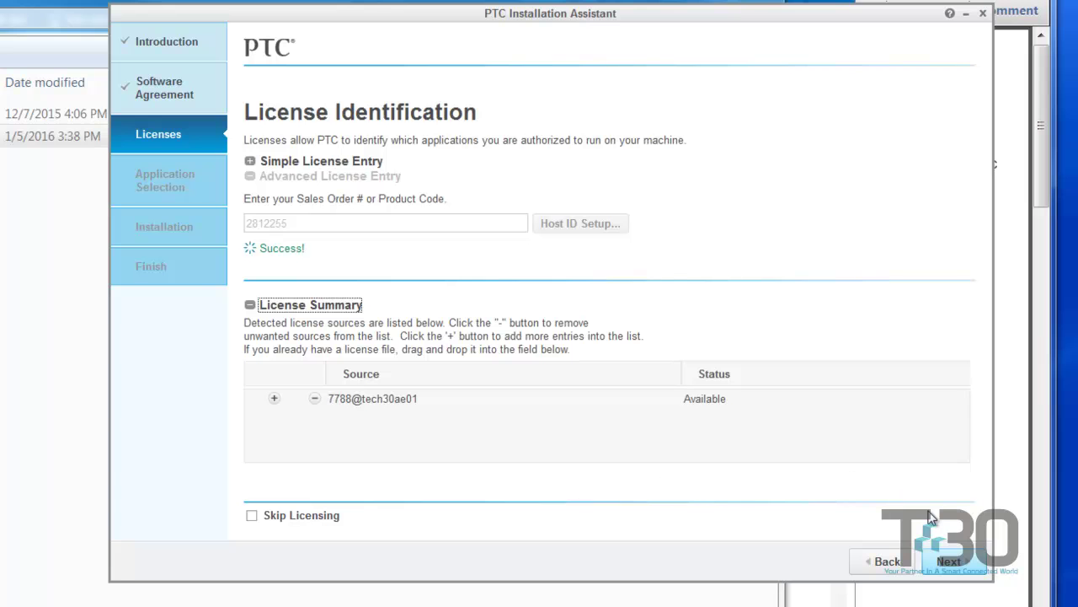
- Advance to Application Selection and review the list, with Creo Parametric 3.0 M070 marked New
{"action": "left_click", "coordinate": [955, 573]}
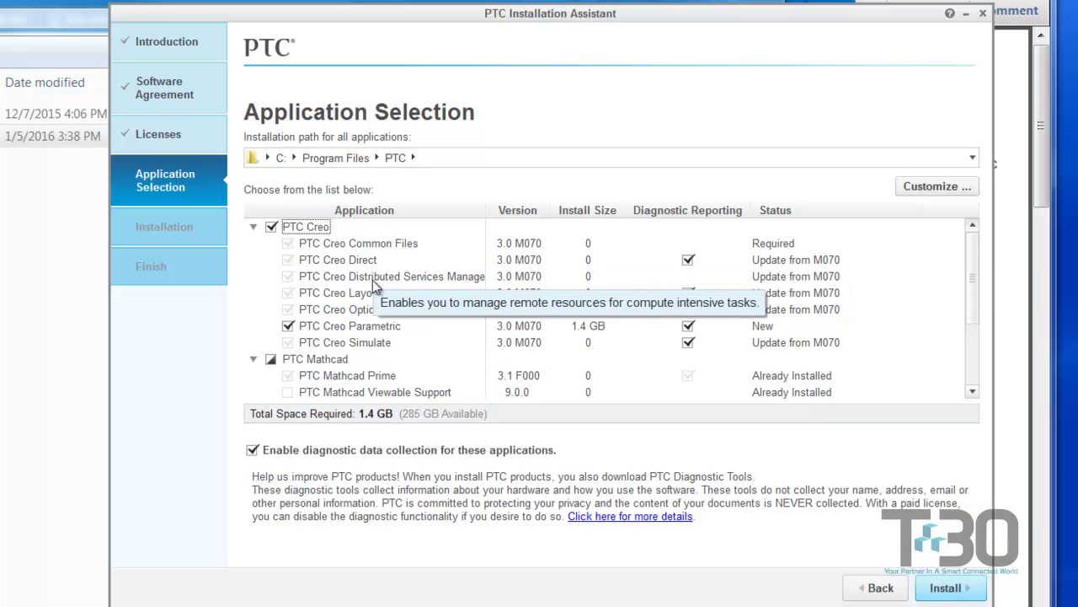
{"action": "scroll", "coordinate": [331, 280], "scroll_direction": "down", "scroll_amount": 1}
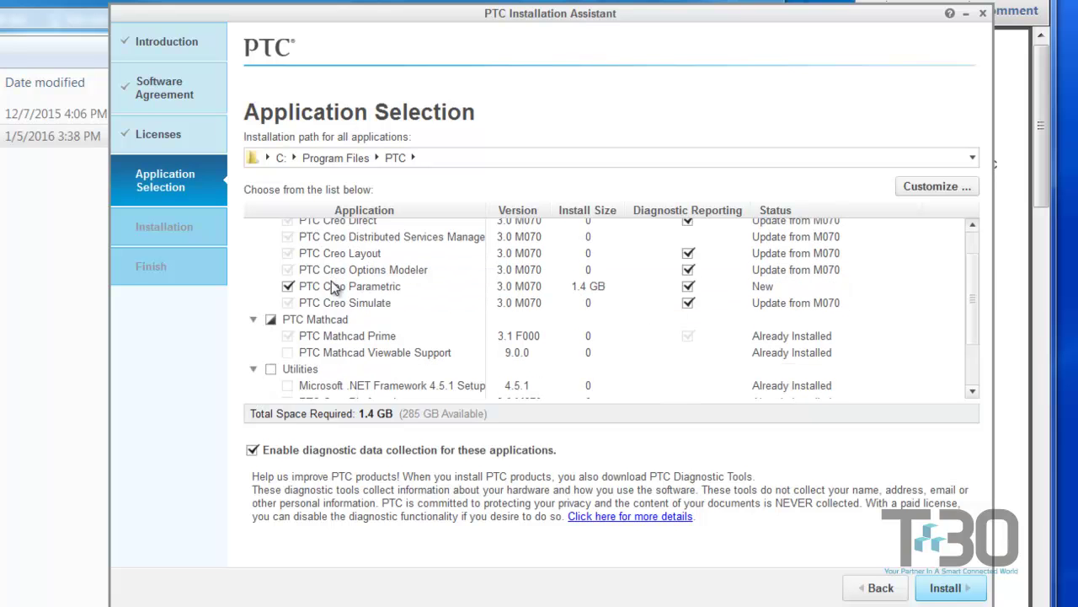
{"action": "scroll", "coordinate": [349, 318], "scroll_direction": "down", "scroll_amount": 1}
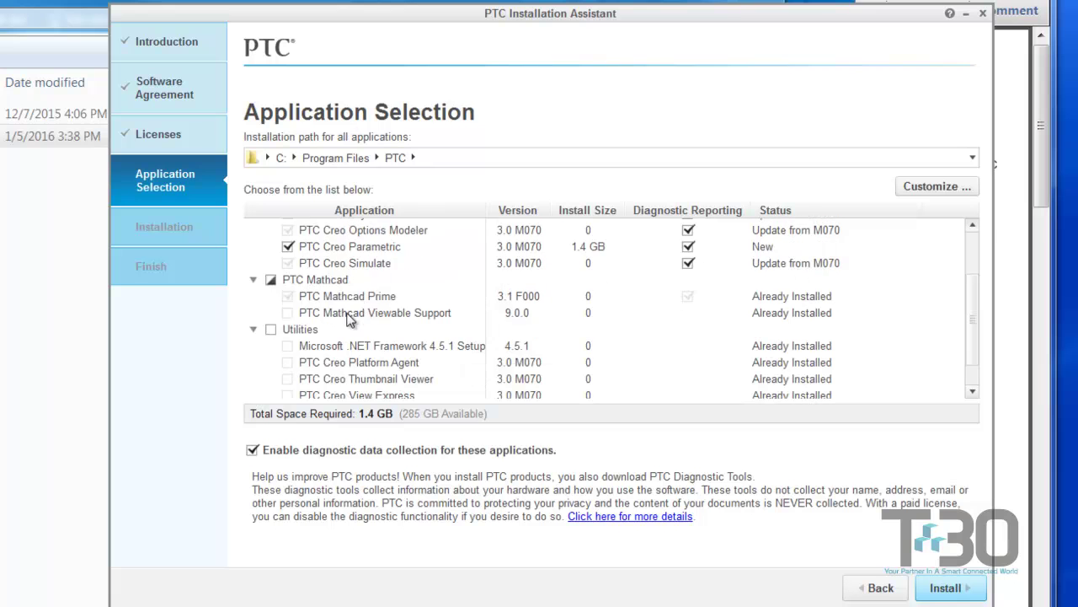
{"action": "scroll", "coordinate": [349, 318], "scroll_direction": "down", "scroll_amount": 1}
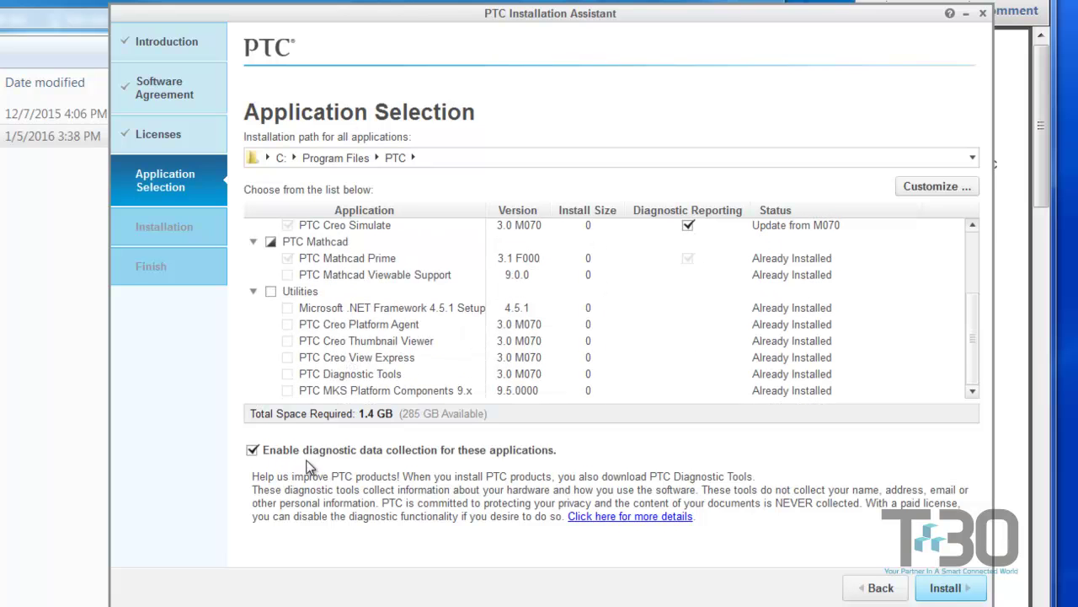
{"action": "scroll", "coordinate": [379, 271], "scroll_direction": "up", "scroll_amount": 3}
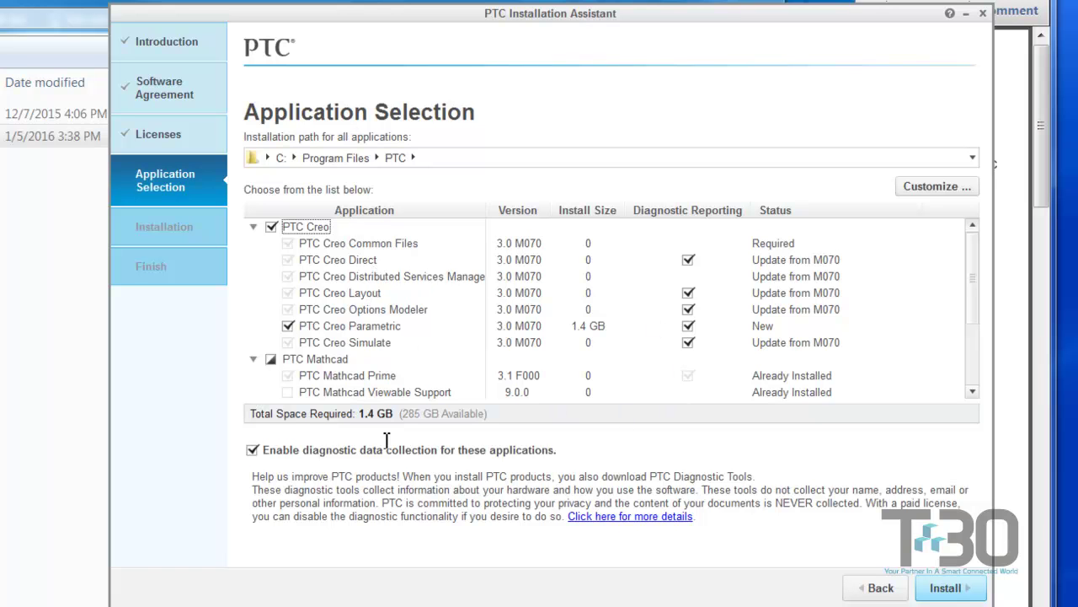
- Open Application Custom Setting and show Creo Parametric's Command Configuration listing 'parametric'
{"action": "left_click", "coordinate": [911, 186]}
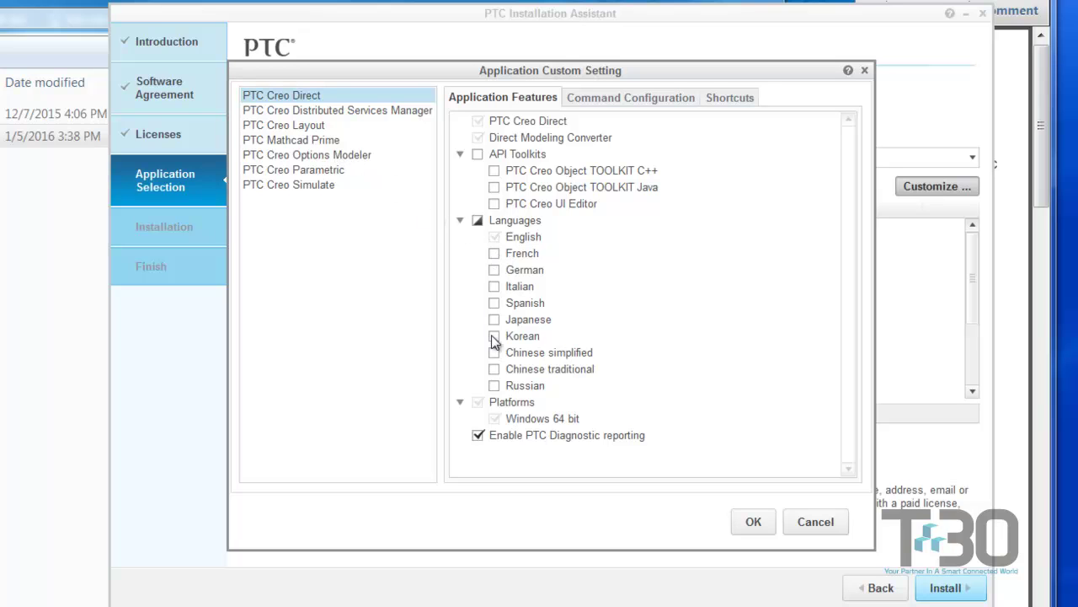
{"action": "left_click", "coordinate": [315, 186]}
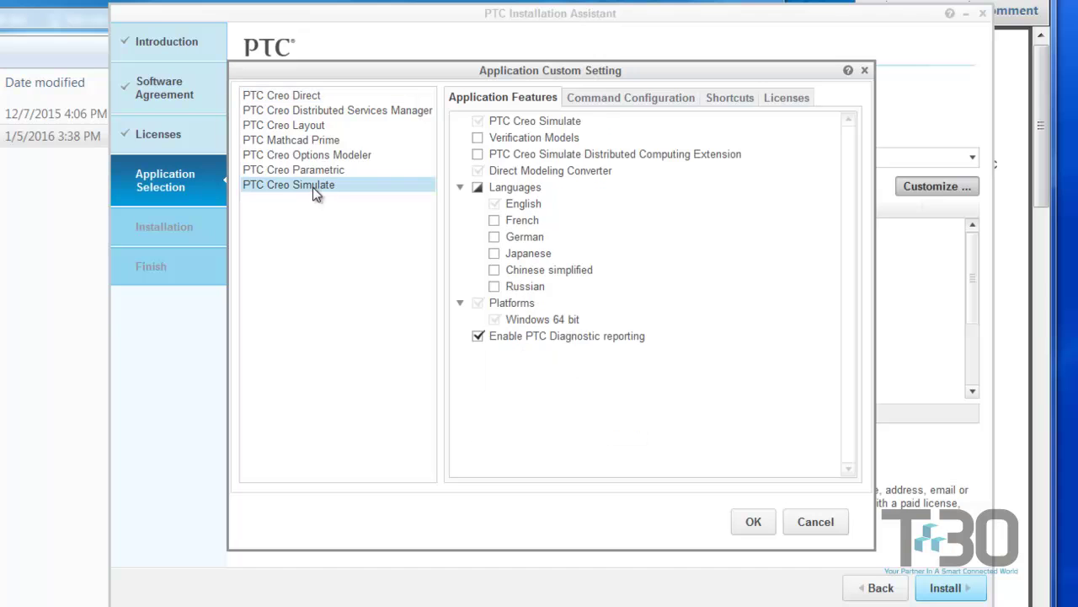
{"action": "left_click", "coordinate": [306, 141]}
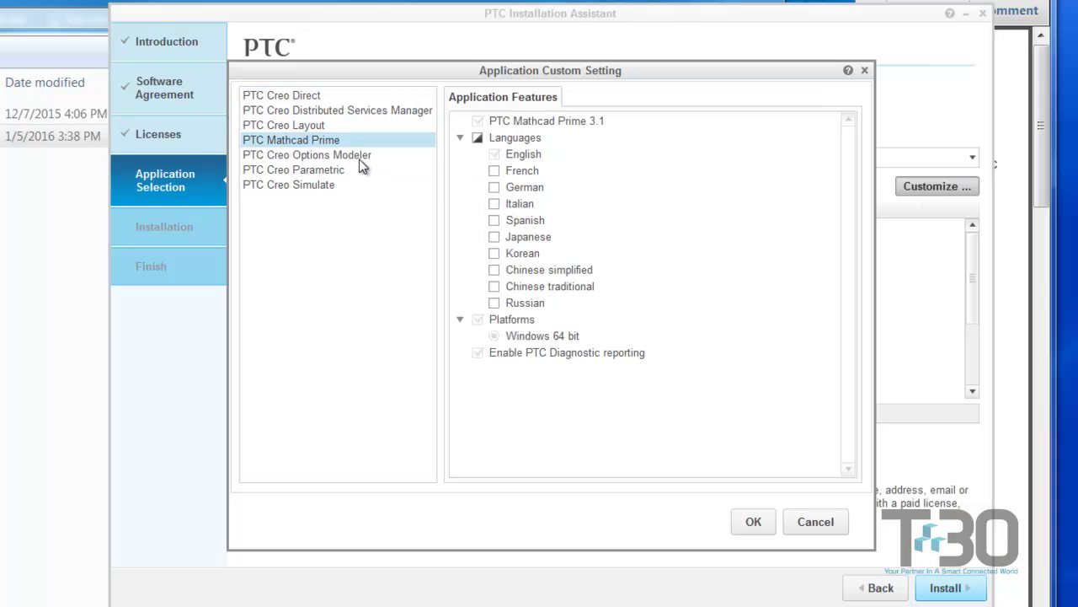
{"action": "left_click", "coordinate": [345, 156]}
{"action": "left_click", "coordinate": [337, 171]}
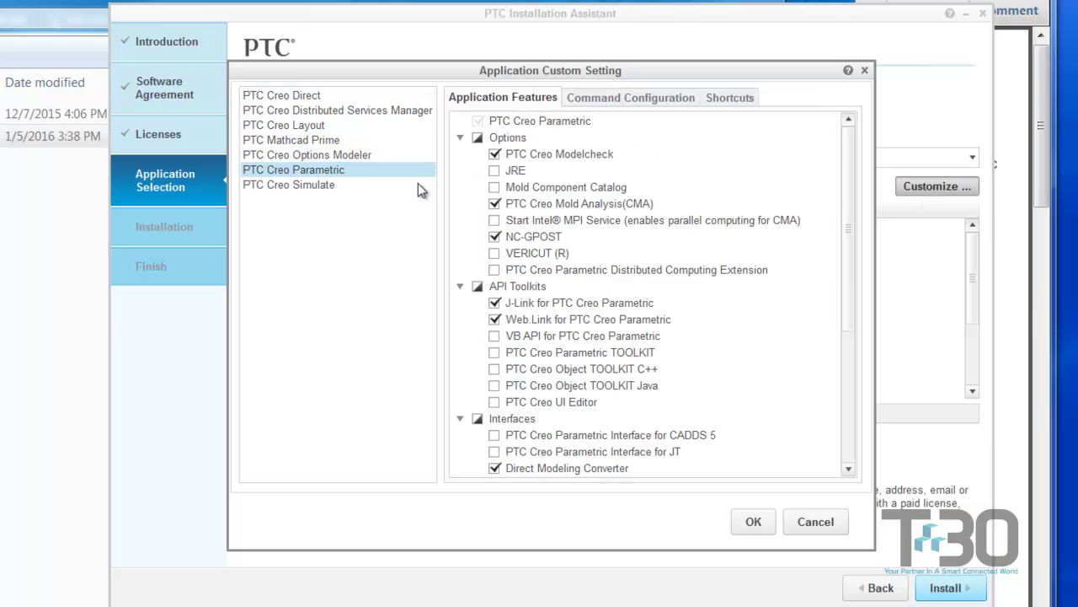
{"action": "left_click", "coordinate": [601, 100]}
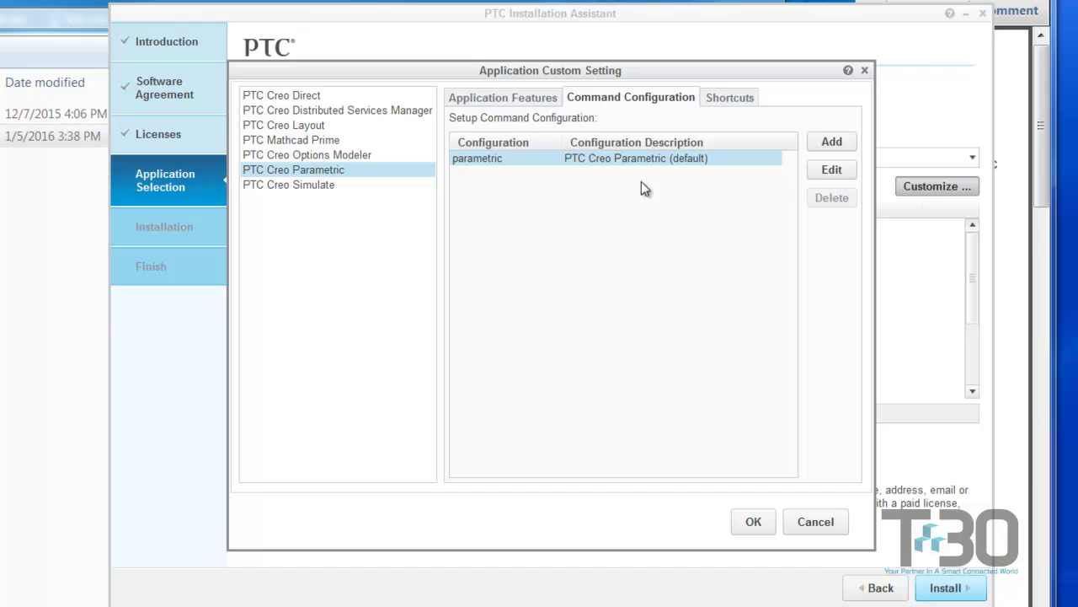
- Edit the parametric configuration and add Flexible_Modeling as a startup extension
{"action": "left_click", "coordinate": [818, 174]}
{"action": "left_click_drag", "start_coordinate": [438, 56], "coordinate": [215, 50]}
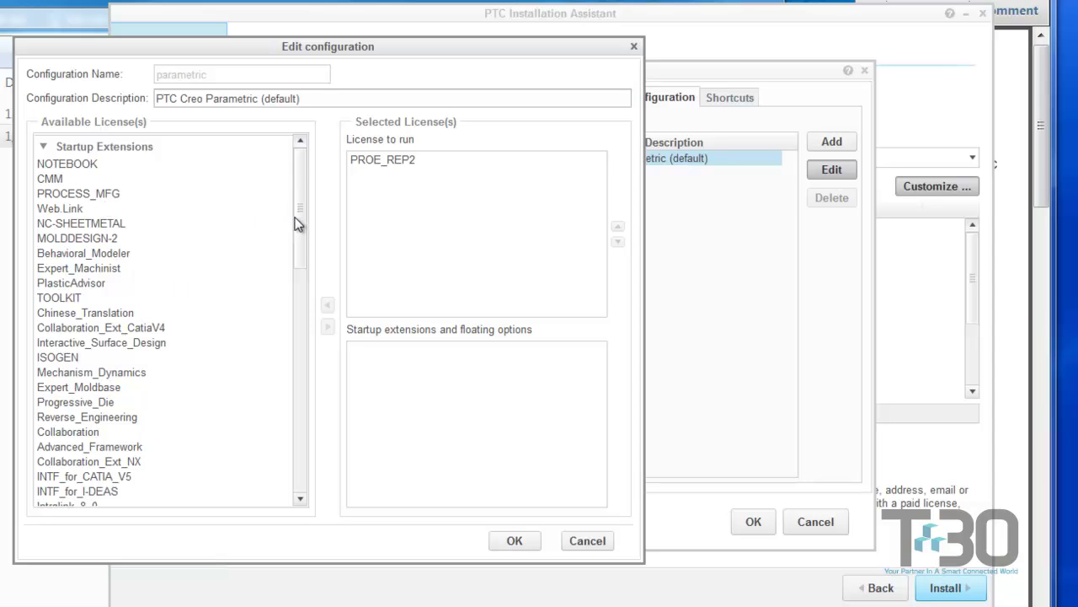
{"action": "left_click_drag", "start_coordinate": [296, 224], "coordinate": [274, 324]}
{"action": "left_click", "coordinate": [107, 416]}
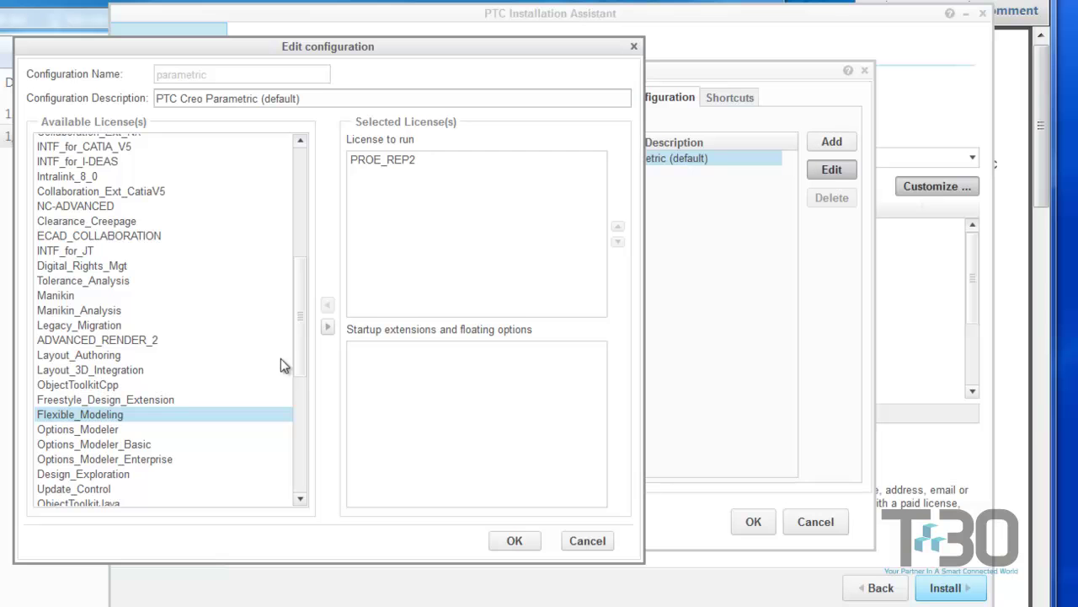
{"action": "left_click", "coordinate": [328, 326]}
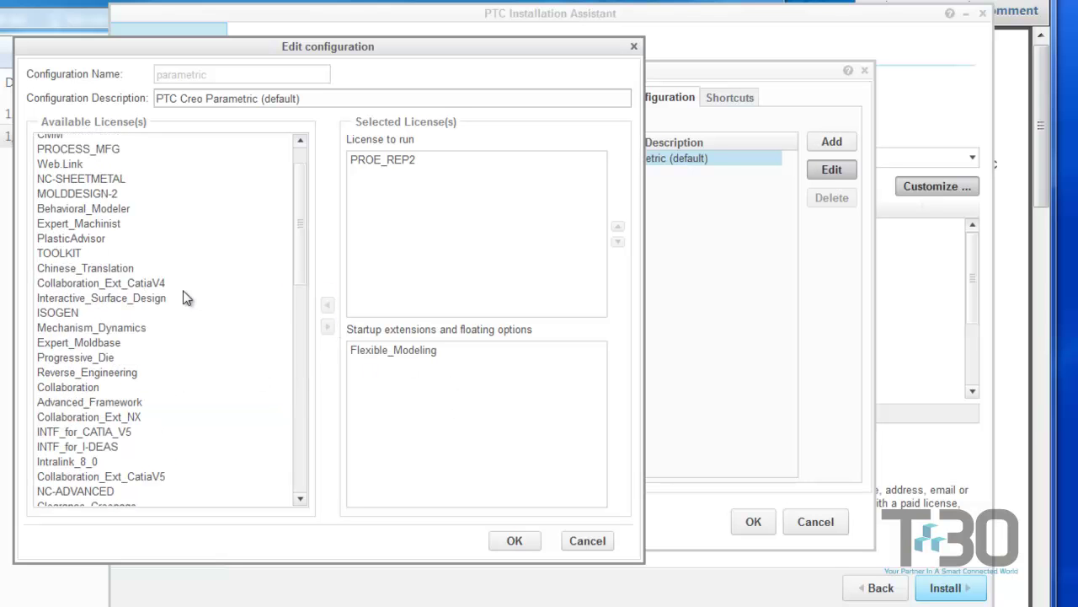
- Add Interactive_Surface_Design as a startup extension and save the parametric configuration
{"action": "left_click", "coordinate": [144, 297]}
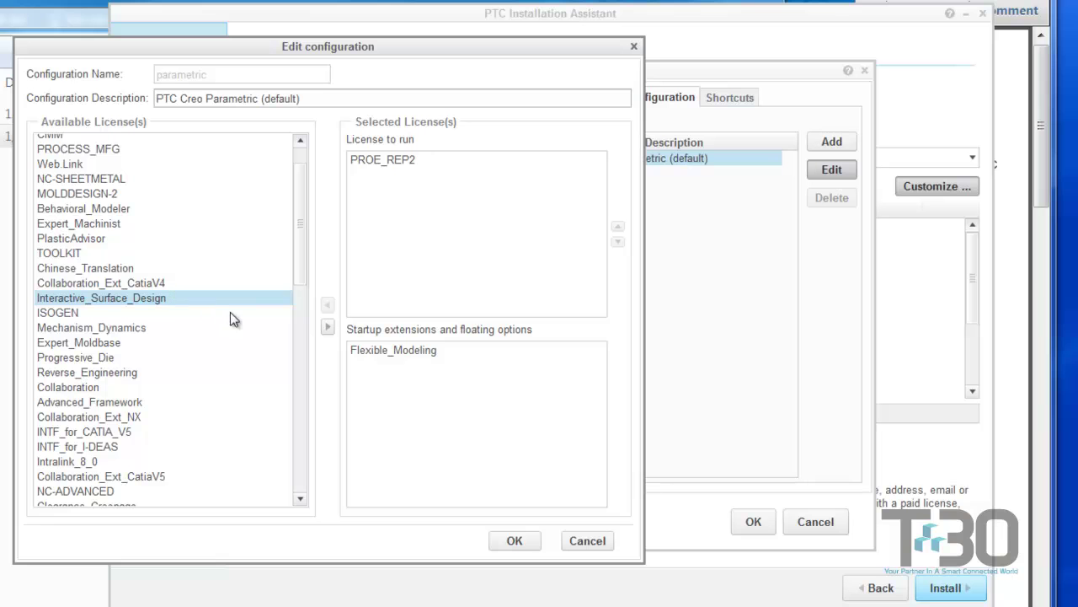
{"action": "left_click", "coordinate": [328, 326]}
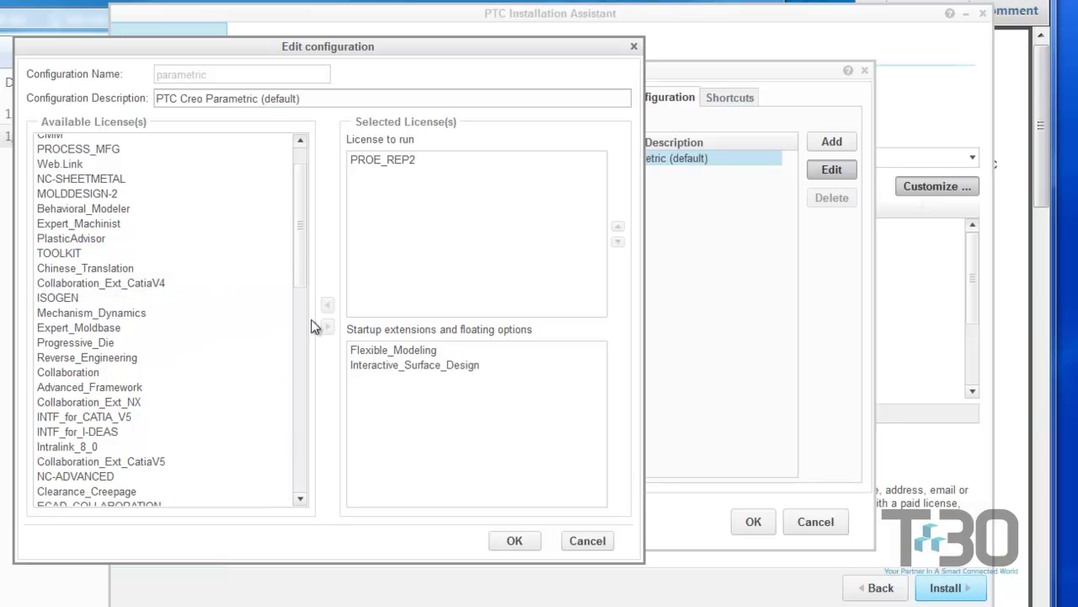
{"action": "scroll", "coordinate": [305, 211], "scroll_direction": "up", "scroll_amount": 2}
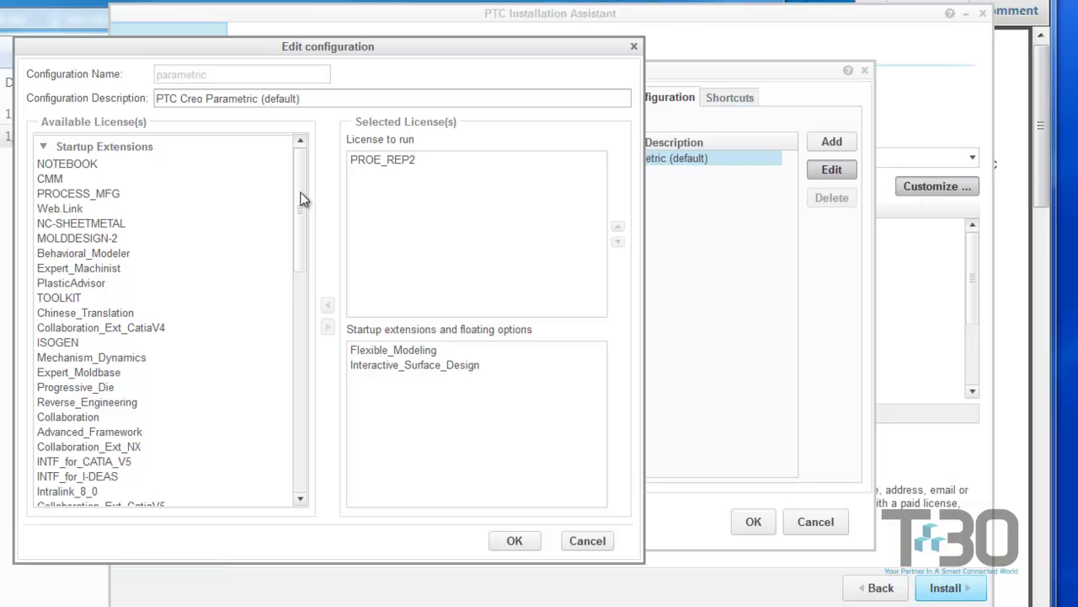
{"action": "left_click_drag", "start_coordinate": [301, 203], "coordinate": [295, 266]}
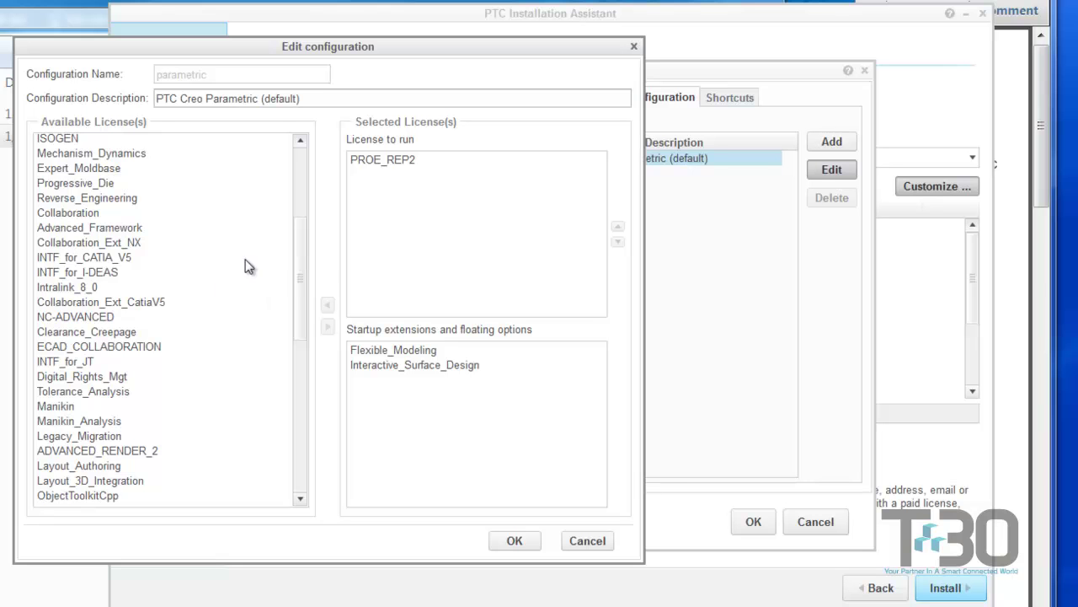
{"action": "left_click_drag", "start_coordinate": [307, 255], "coordinate": [285, 419]}
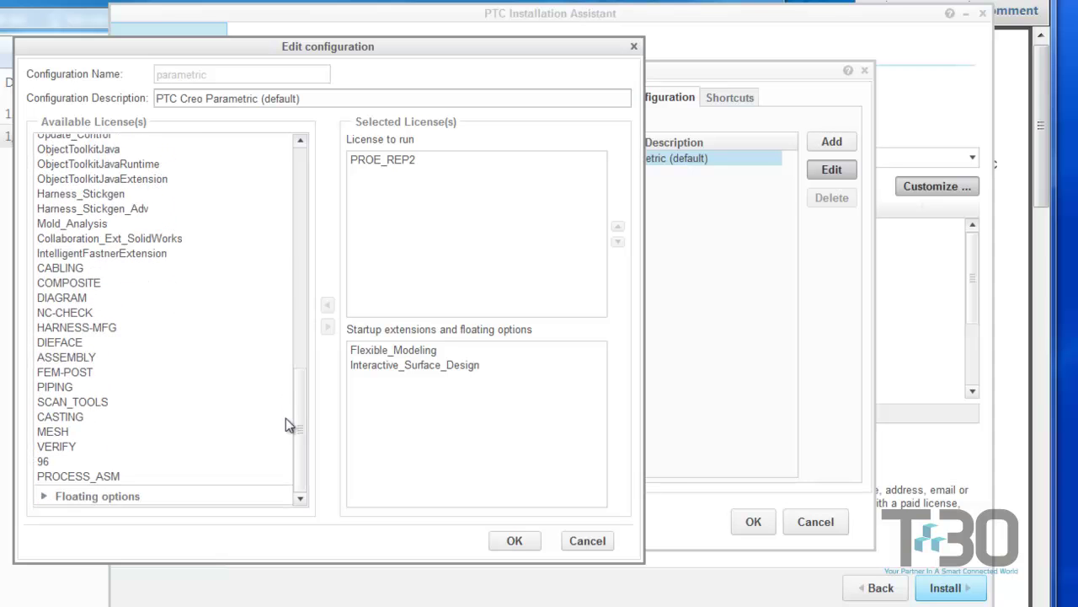
{"action": "left_click", "coordinate": [511, 543]}
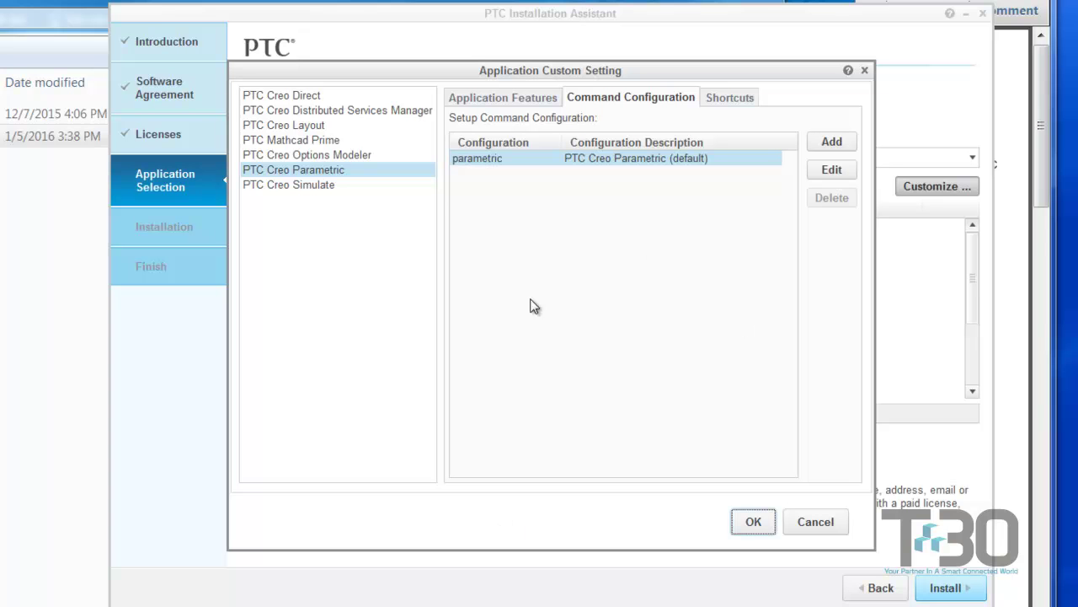
- Accept the custom settings and install PTC Creo Parametric to 100% completion
{"action": "left_click", "coordinate": [754, 523]}
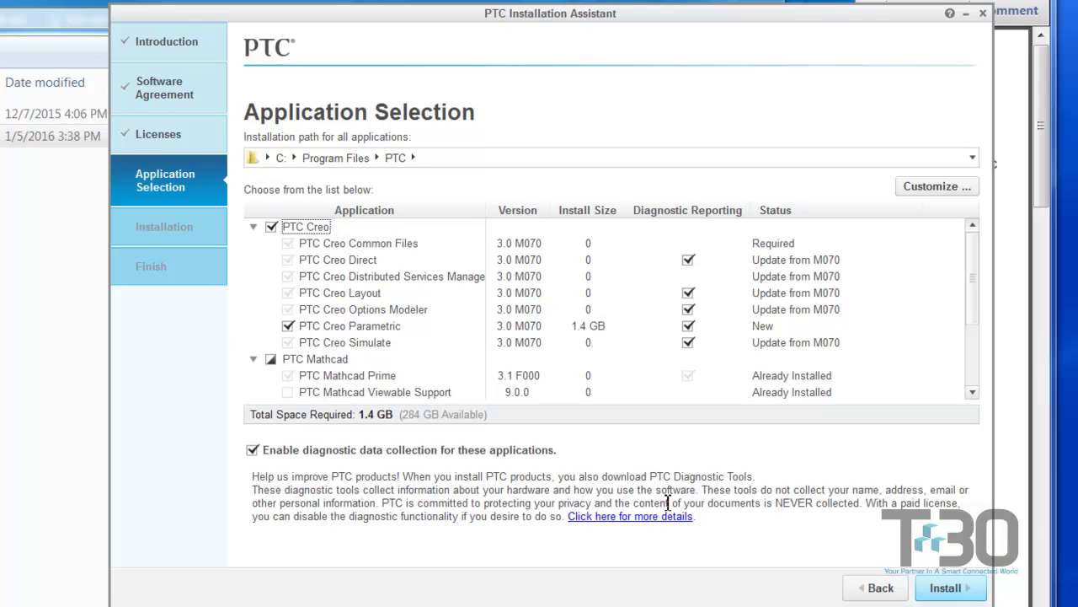
{"action": "left_click", "coordinate": [947, 588]}
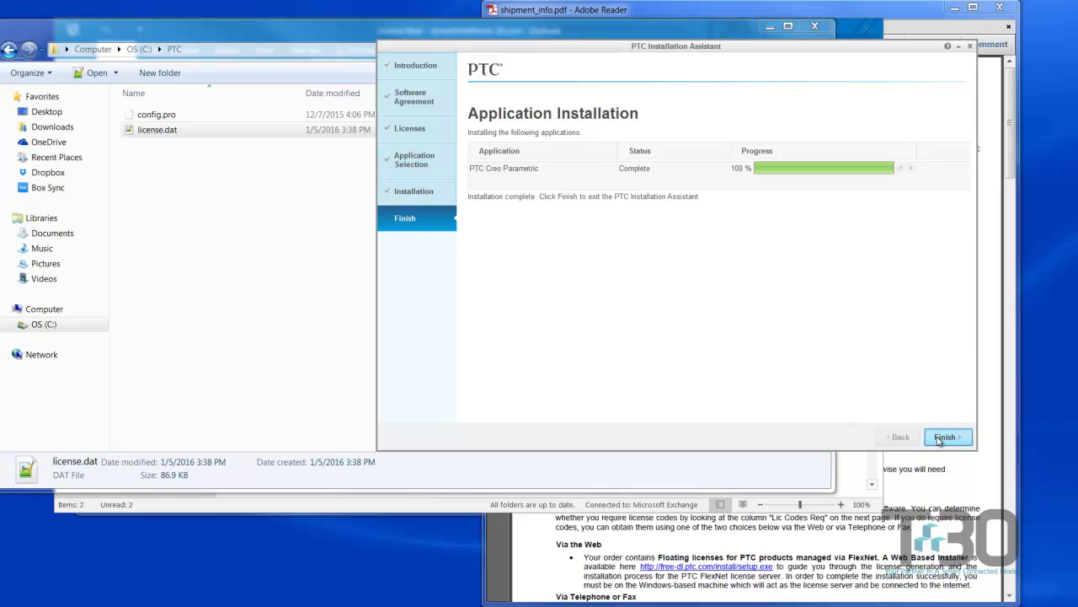
- Close the finished installer and minimize the PTC folder, Outlook, PDF reader and Creo_Install windows
{"action": "left_click", "coordinate": [943, 437]}
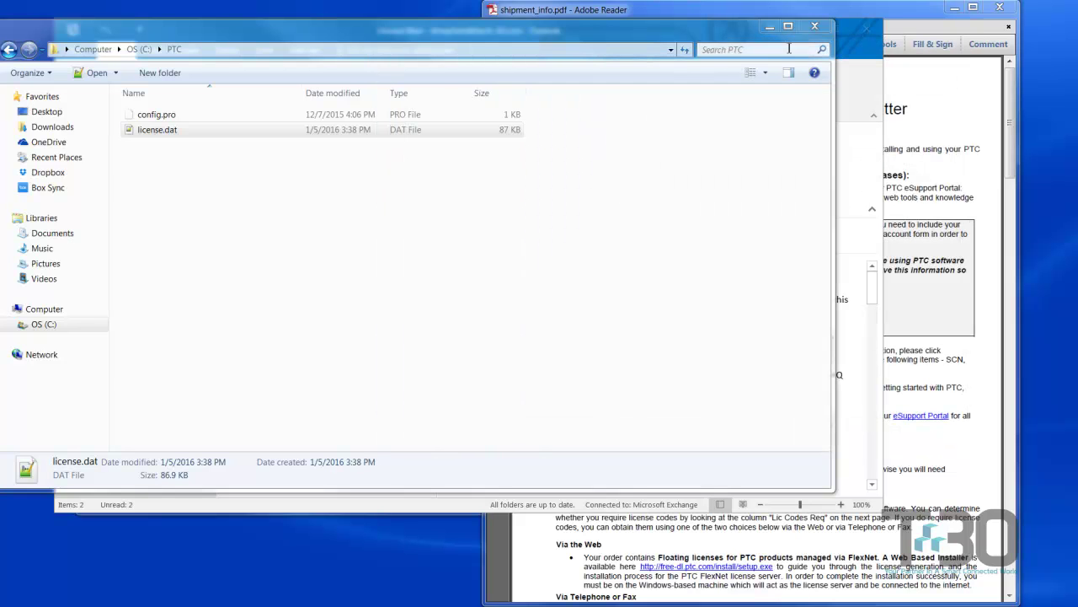
{"action": "left_click", "coordinate": [771, 28]}
{"action": "left_click", "coordinate": [838, 25]}
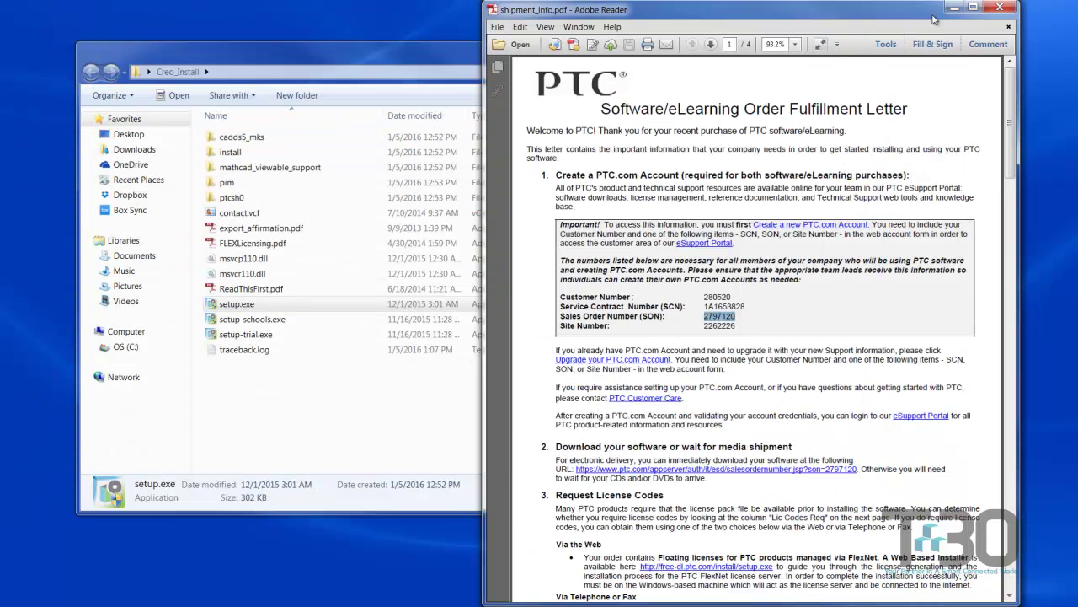
{"action": "left_click", "coordinate": [952, 15]}
{"action": "left_click", "coordinate": [835, 48]}
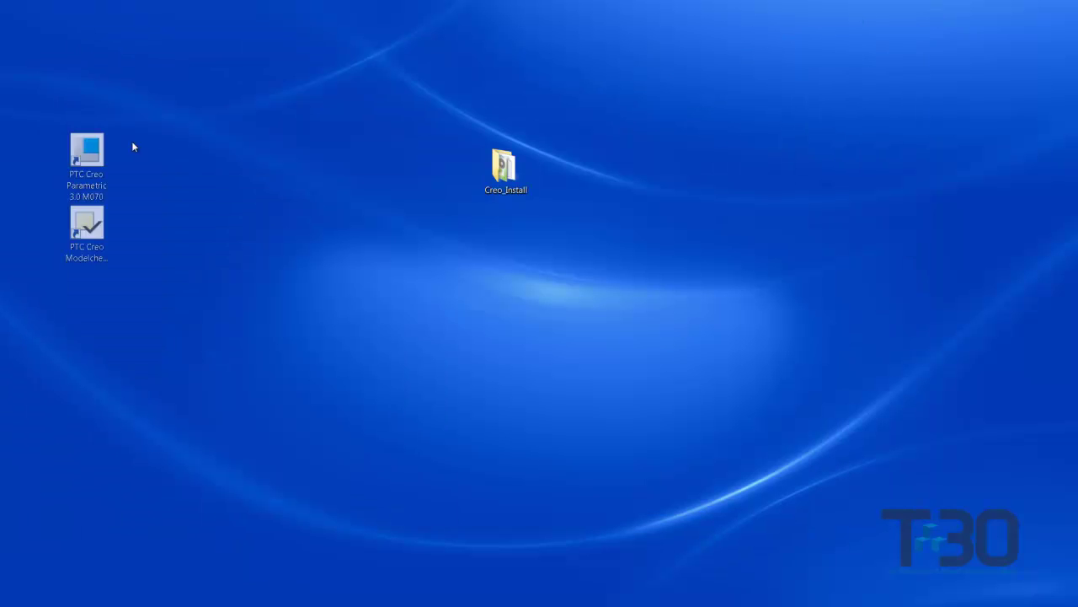
- Arrange the Creo Parametric and Modelcheck shortcuts on the desktop and launch Creo Parametric 3.0 M070
{"action": "left_click_drag", "start_coordinate": [126, 155], "coordinate": [323, 135]}
{"action": "left_click", "coordinate": [272, 181]}
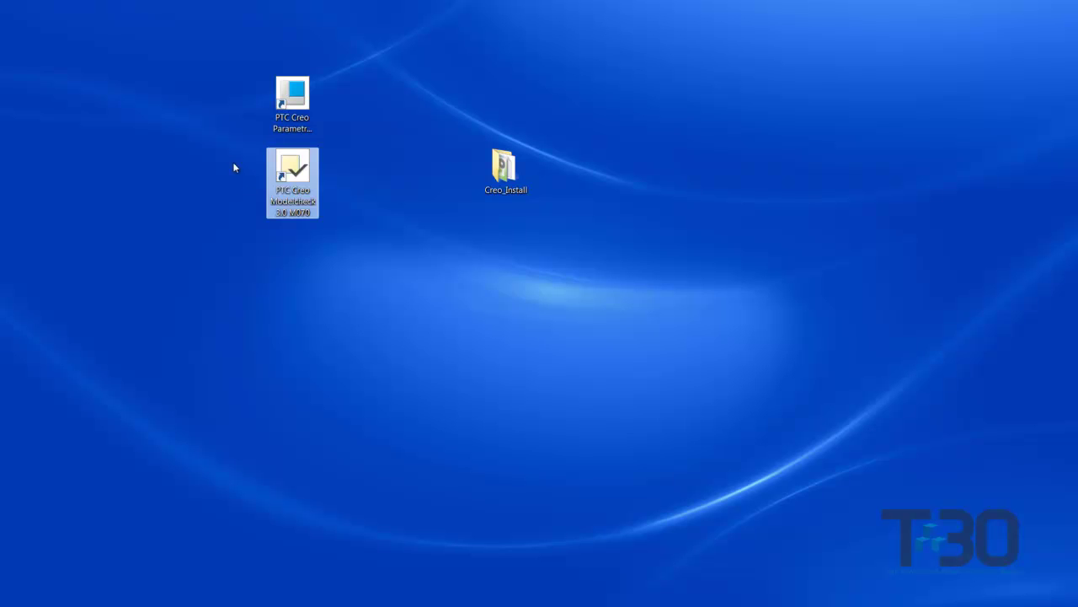
{"action": "left_click_drag", "start_coordinate": [312, 183], "coordinate": [641, 103]}
{"action": "left_click", "coordinate": [583, 84]}
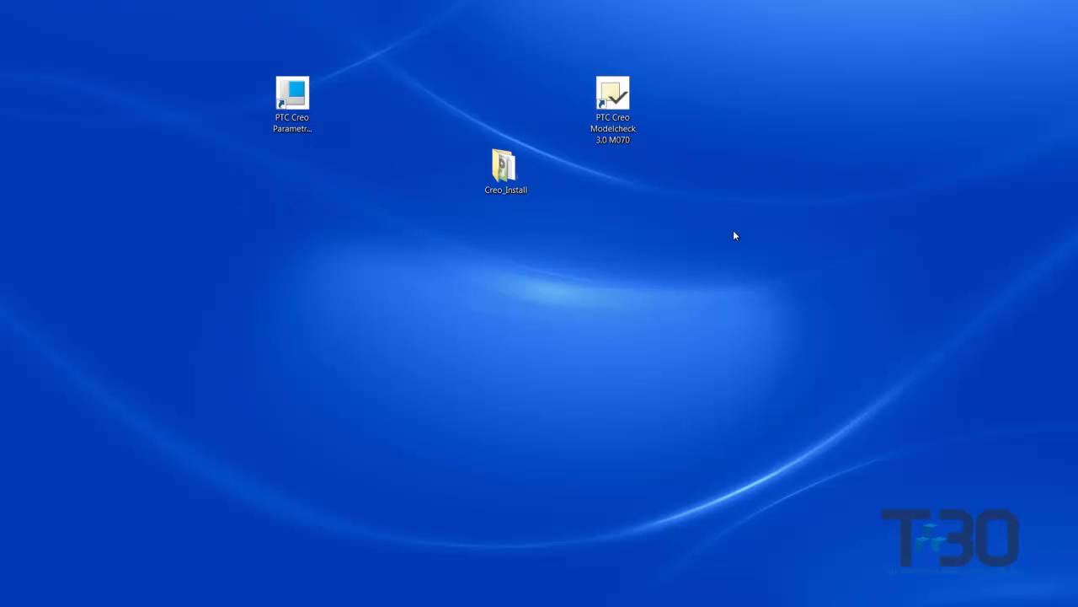
{"action": "double_click", "coordinate": [297, 118]}
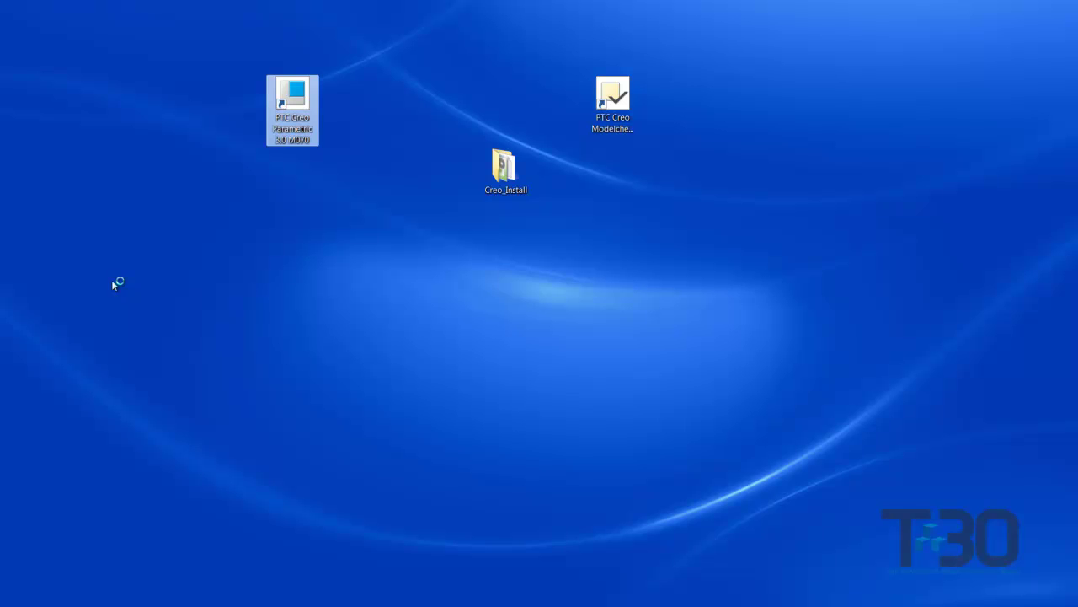
- Move the Resource Center window to the middle and close it, revealing the PARTcommunity catalog
{"action": "left_click", "coordinate": [46, 312]}
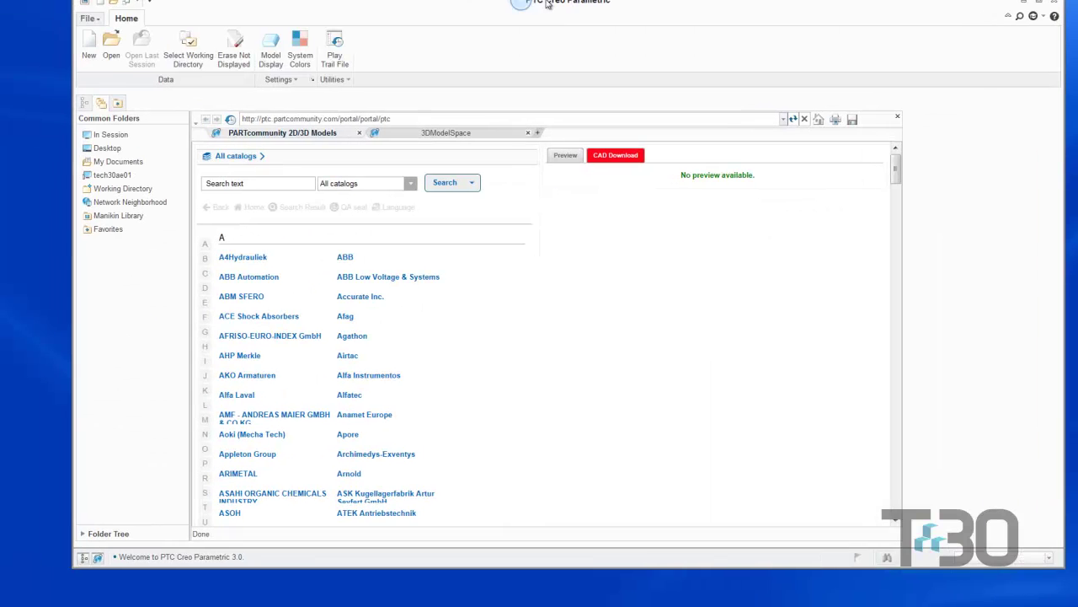
{"action": "left_click_drag", "start_coordinate": [253, 178], "coordinate": [482, 75]}
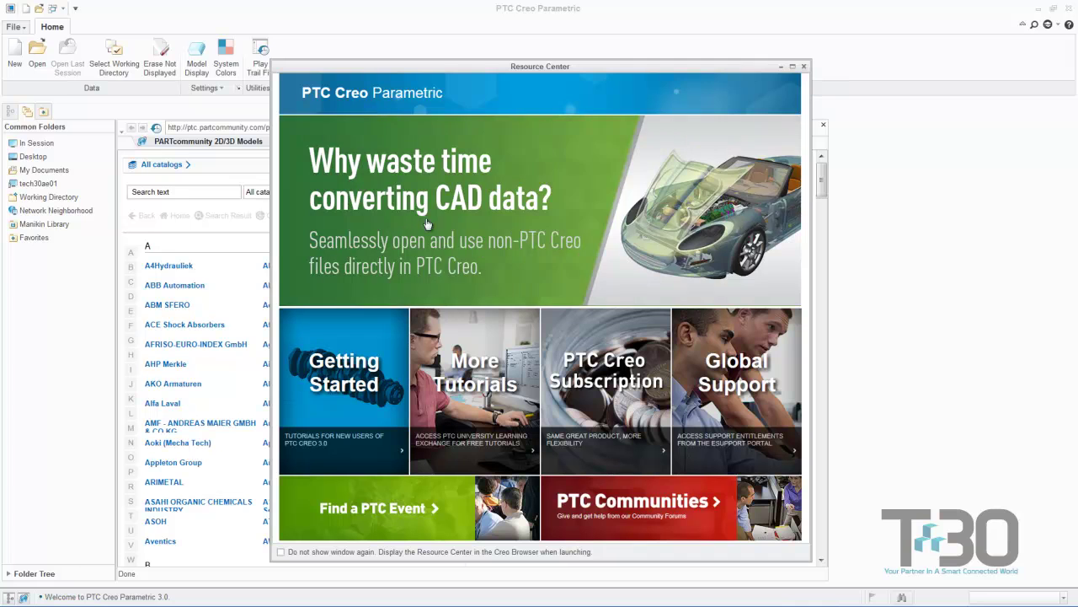
{"action": "left_click", "coordinate": [805, 66]}
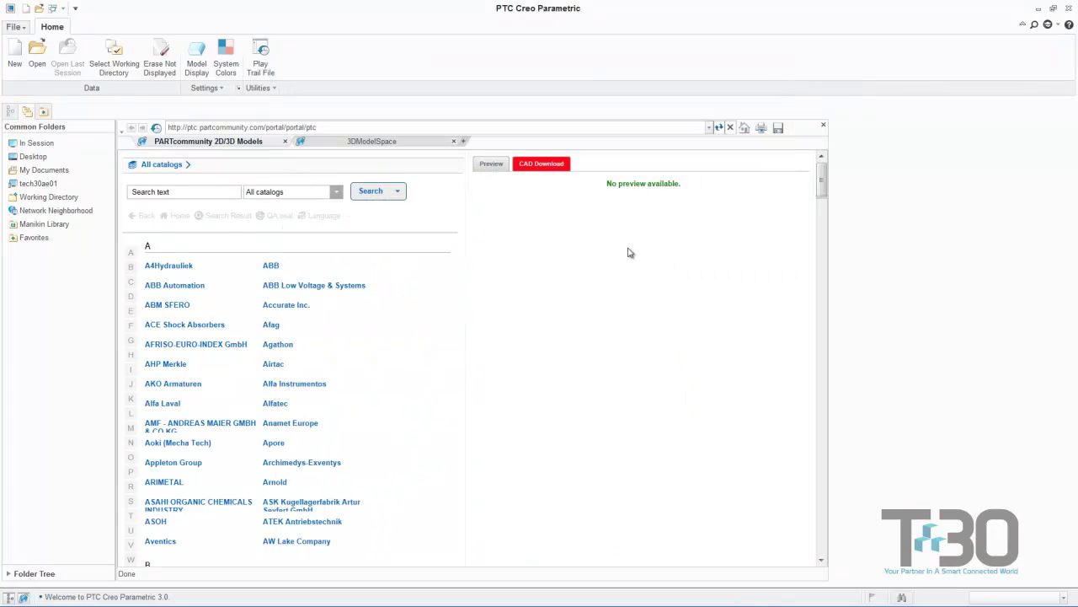